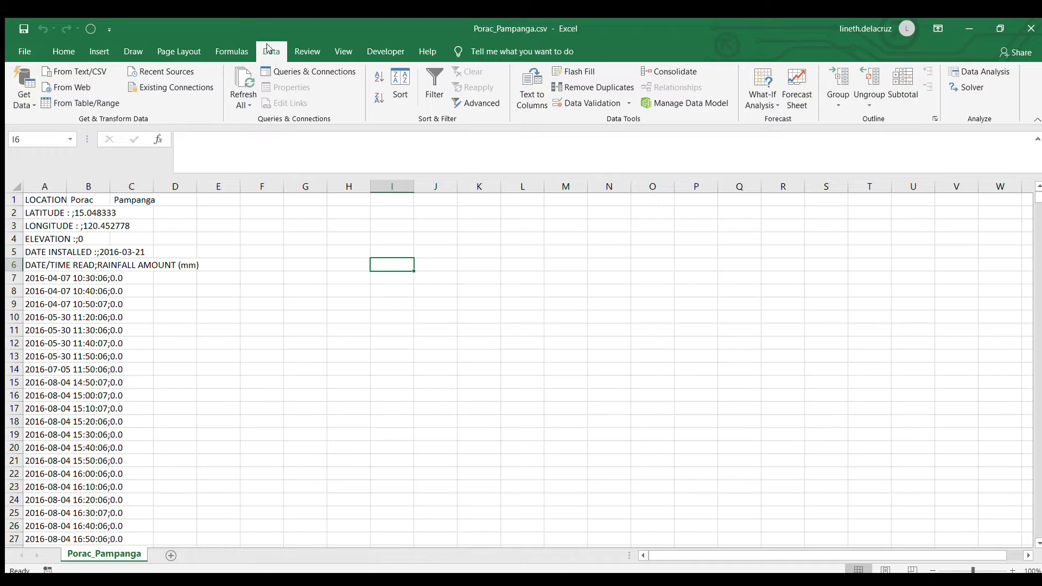
Step: Create a Power Query table query from the readings in A7 down to the last row
{"action": "left_click", "coordinate": [77, 104]}
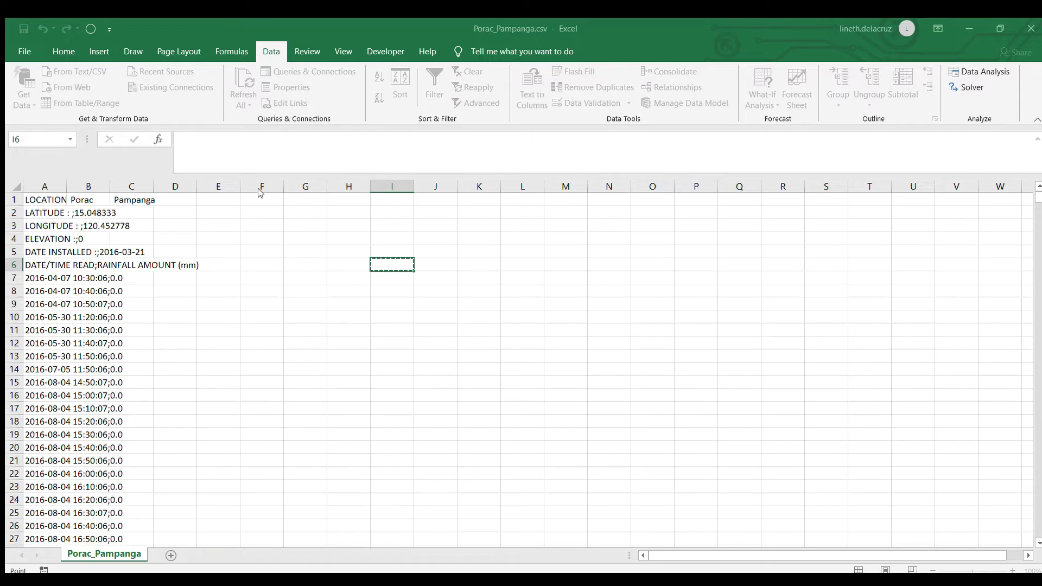
{"action": "left_click", "coordinate": [42, 278]}
{"action": "key", "text": "ctrl+shift+Down"}
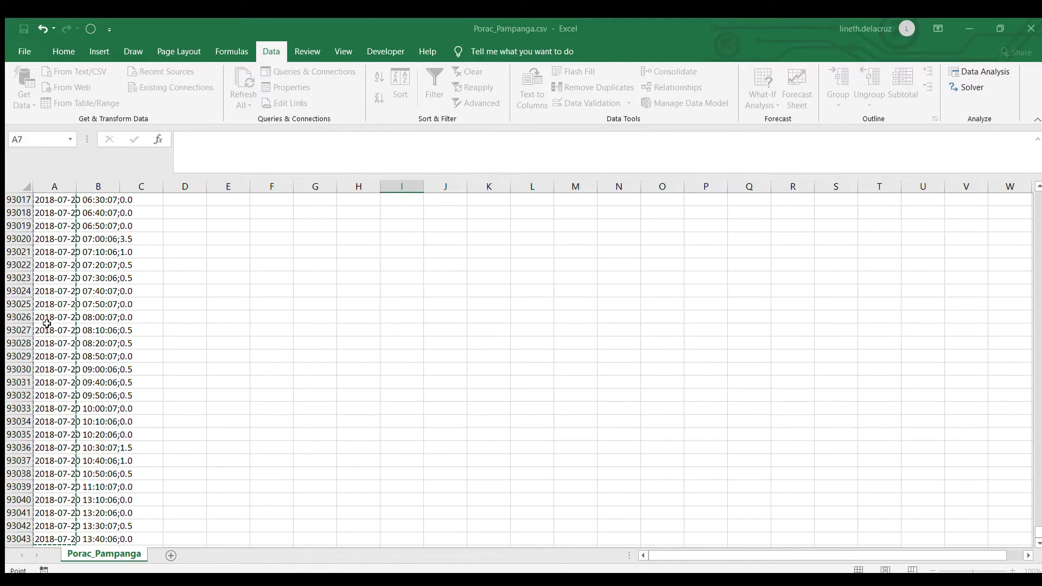
{"action": "key", "text": "Return"}
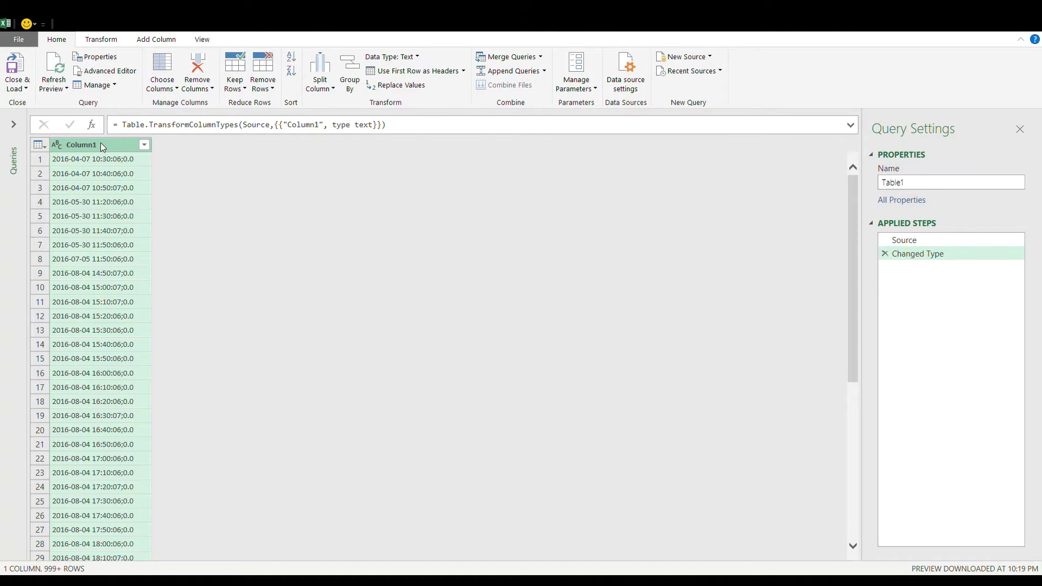
Step: Split Column1 at the space delimiter and rename the first resulting column Date
{"action": "left_click", "coordinate": [322, 91]}
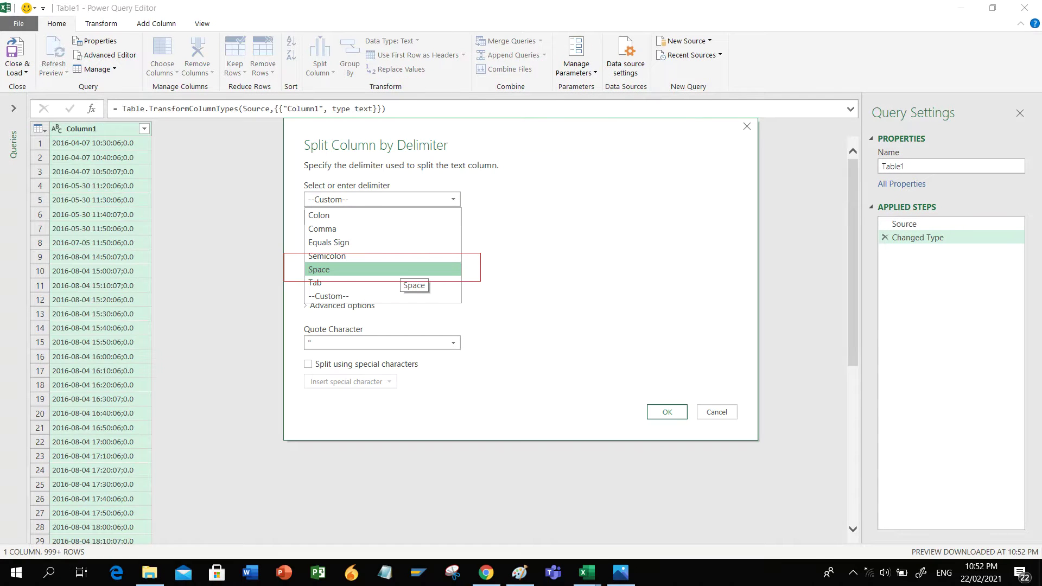
{"action": "left_click", "coordinate": [401, 269]}
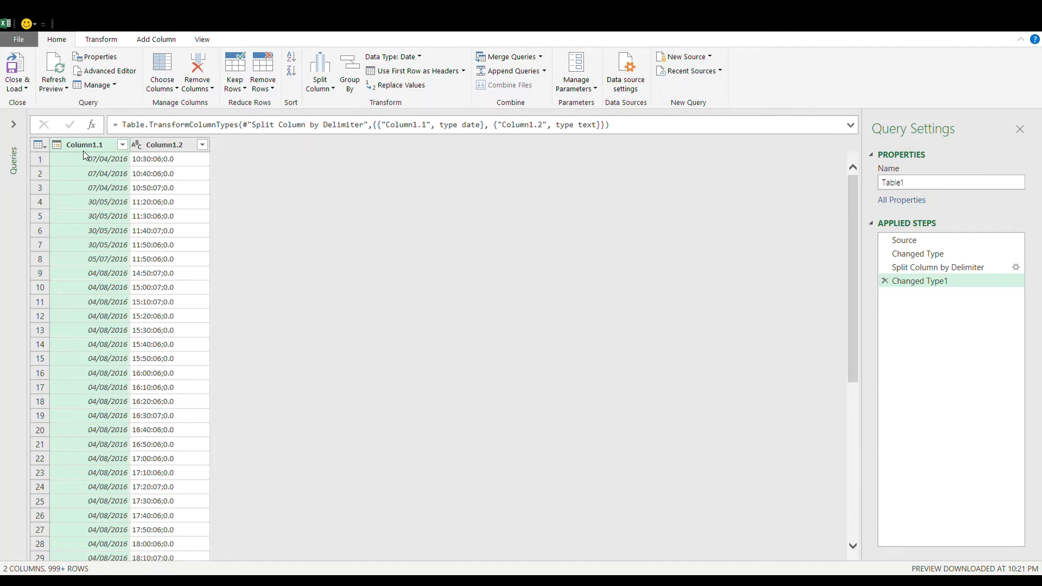
{"action": "double_click", "coordinate": [87, 145]}
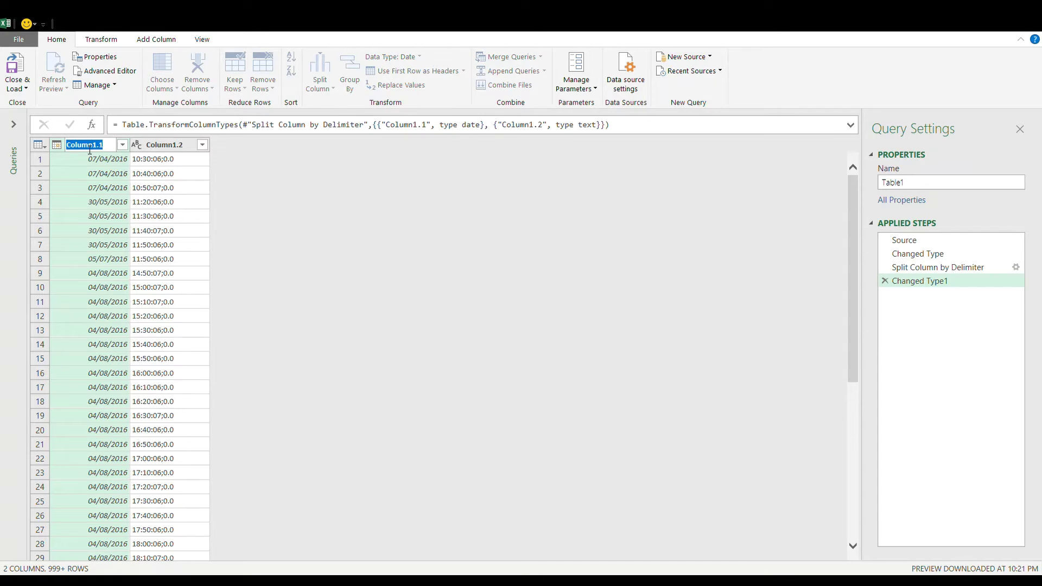
{"action": "type", "text": "Date"}
{"action": "key", "text": "Return"}
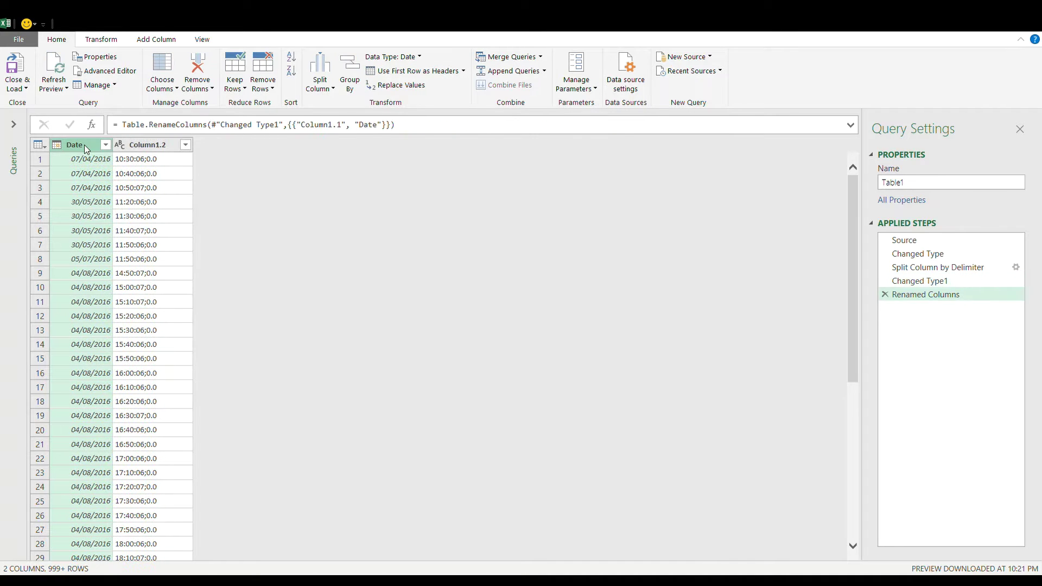
Step: Split Column1.2 at the semicolon and name the new columns Time and Rainfall (mm)
{"action": "left_click", "coordinate": [139, 144]}
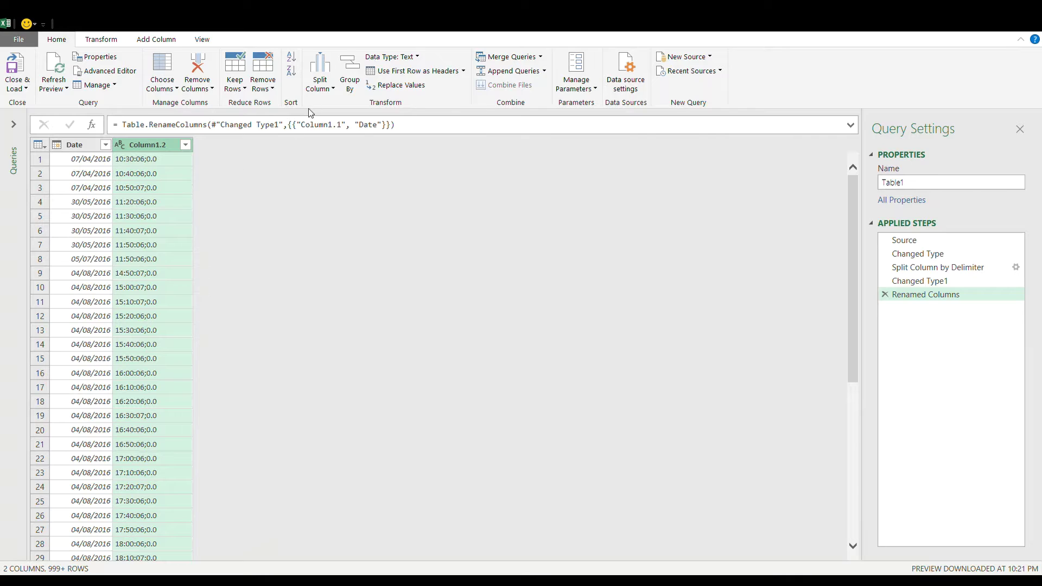
{"action": "left_click", "coordinate": [320, 91]}
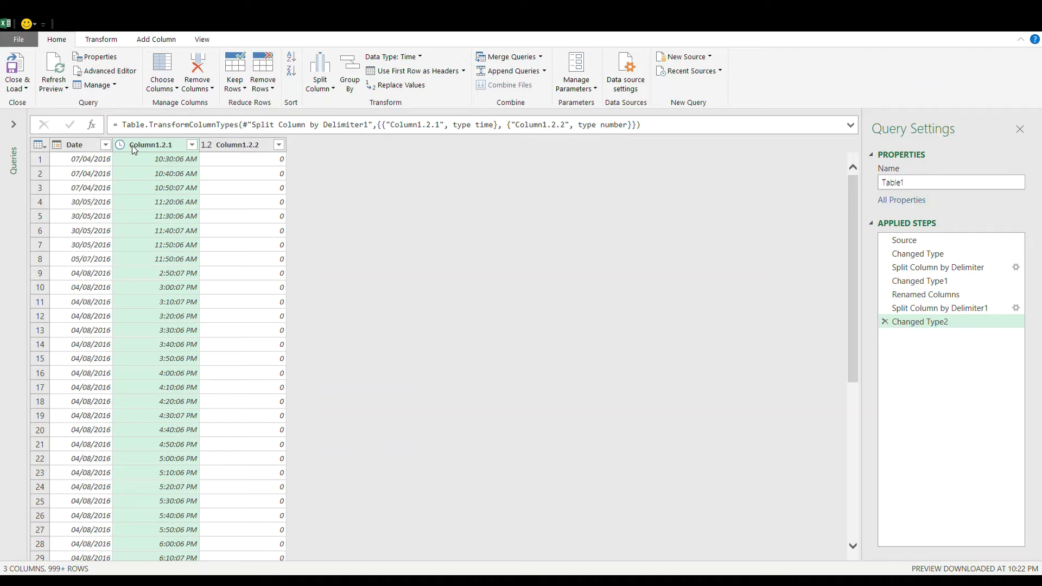
{"action": "double_click", "coordinate": [138, 146]}
{"action": "type", "text": "Time"}
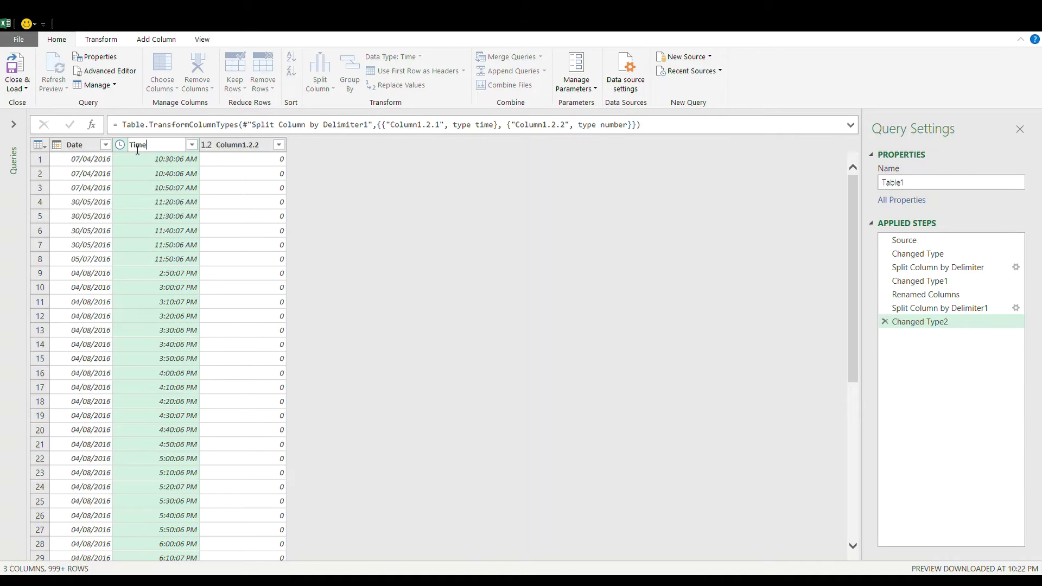
{"action": "key", "text": "Return"}
{"action": "double_click", "coordinate": [201, 147]}
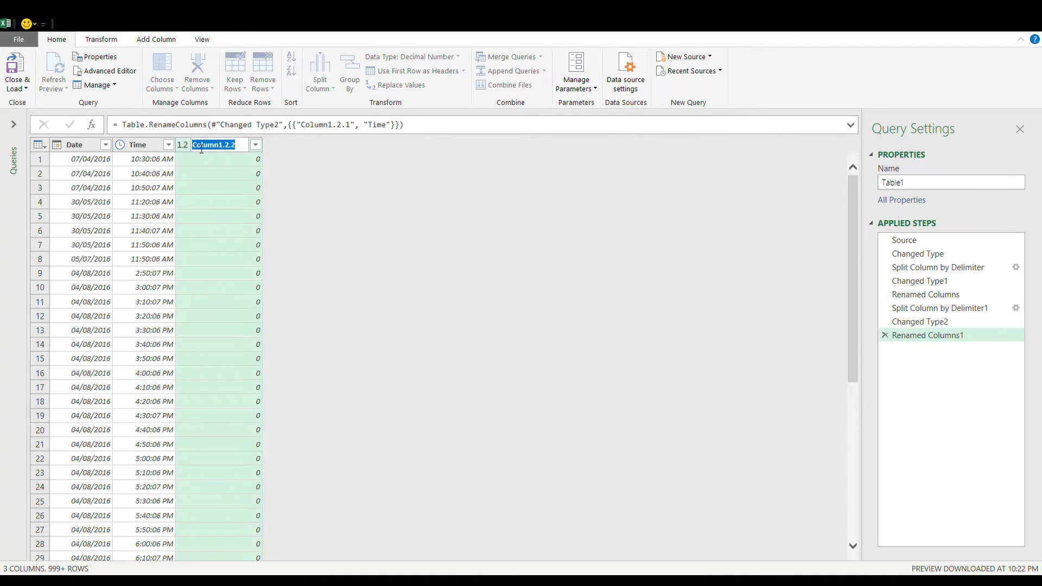
{"action": "type", "text": "Rainfall (mm)"}
{"action": "key", "text": "Return"}
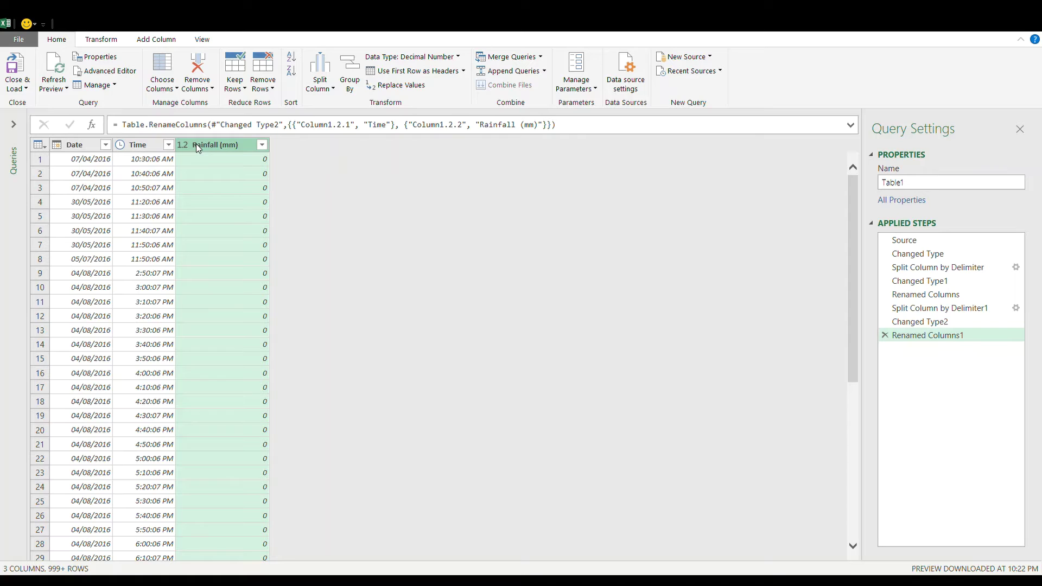
Step: Rename the query from Table1 to Pampanga in Query Settings
{"action": "double_click", "coordinate": [917, 184]}
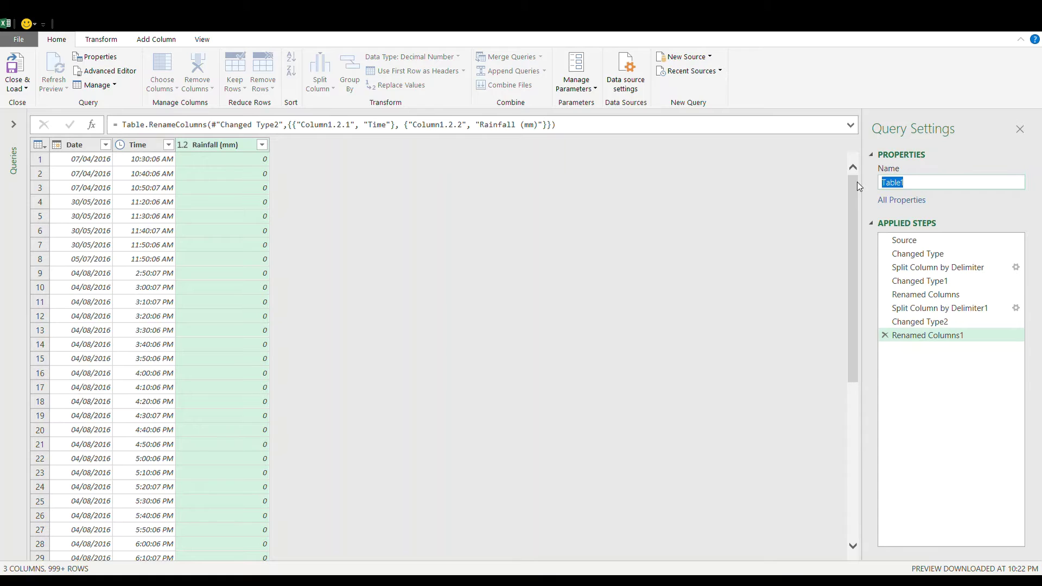
{"action": "type", "text": "Pampanga"}
{"action": "key", "text": "Return"}
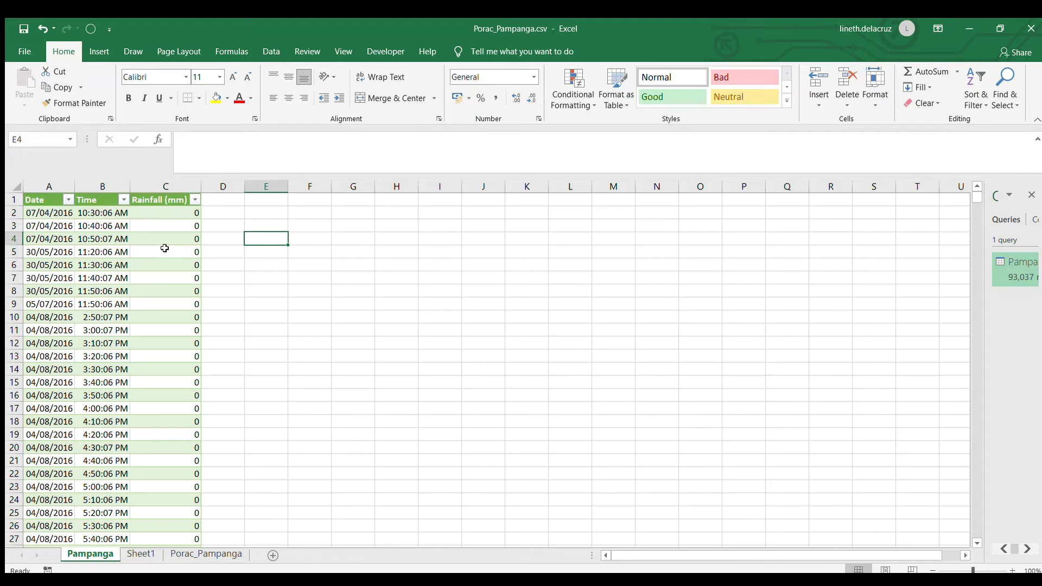
Step: Add a Month header in D1, extending the Pampanga table
{"action": "left_click", "coordinate": [220, 197]}
{"action": "type", "text": "Month"}
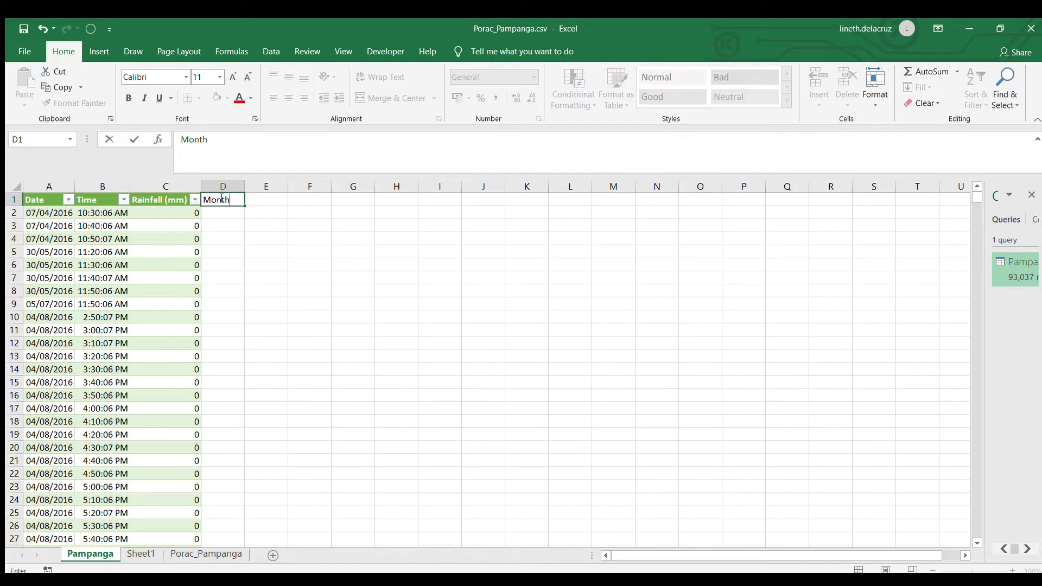
{"action": "key", "text": "Return"}
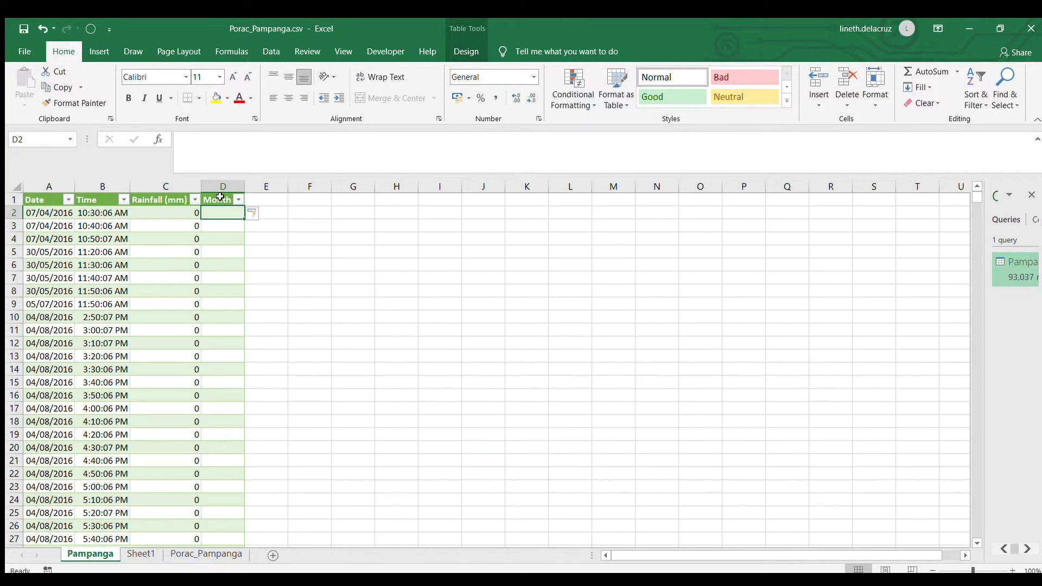
Step: List the month names Jan through Dec in G2:G13 using the fill handle
{"action": "key", "text": "Right"}
{"action": "key", "text": "Right"}
{"action": "key", "text": "Right"}
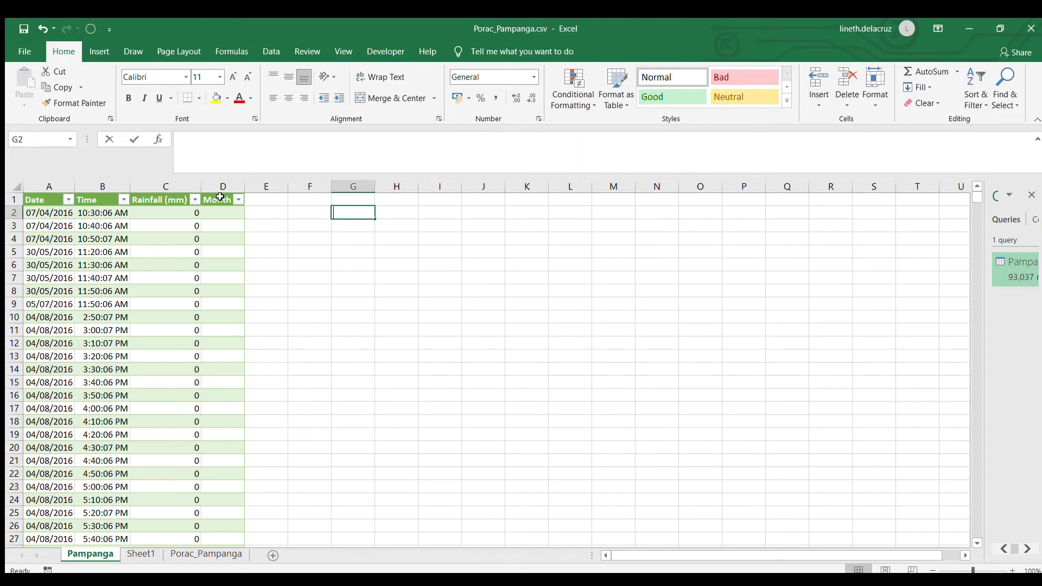
{"action": "type", "text": "Jan"}
{"action": "key", "text": "Return"}
{"action": "key", "text": "Up"}
{"action": "key", "text": "Down"}
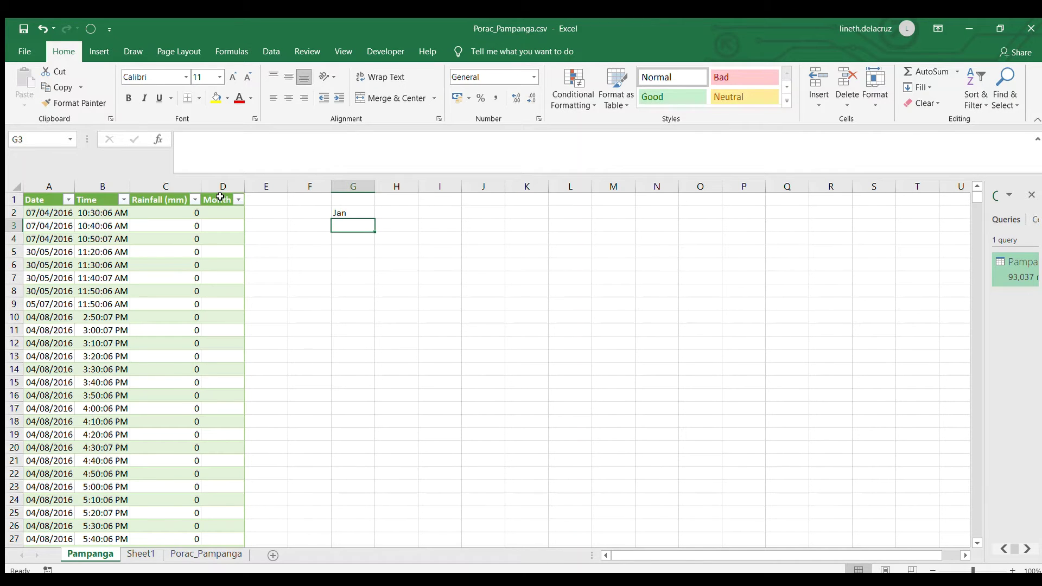
{"action": "type", "text": "Feb"}
{"action": "key", "text": "Return"}
{"action": "key", "text": "Up"}
{"action": "key", "text": "Up"}
{"action": "key", "text": "shift+Down"}
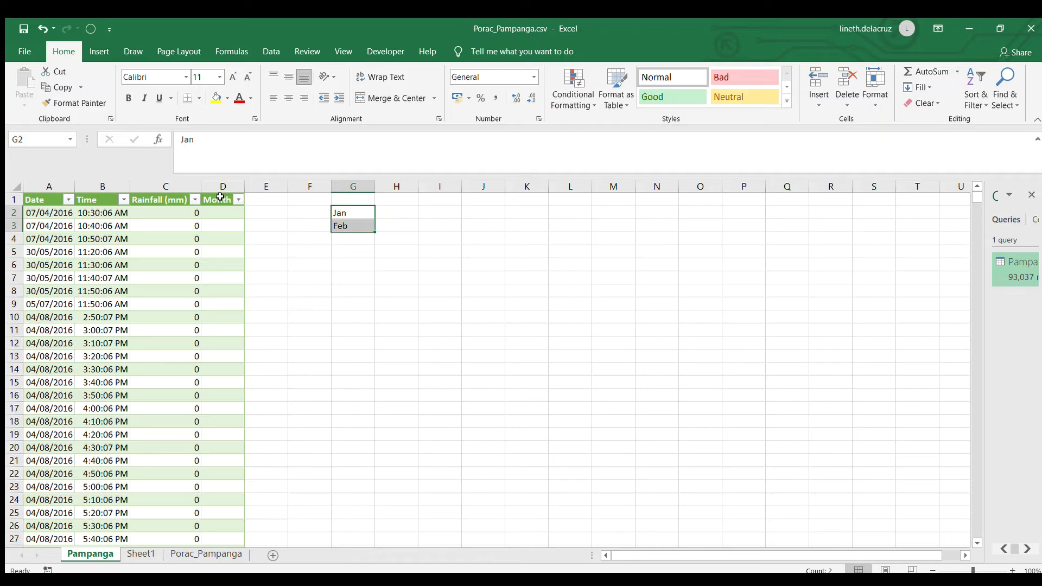
{"action": "left_click_drag", "start_coordinate": [375, 232], "coordinate": [374, 360]}
{"action": "left_click", "coordinate": [232, 217]}
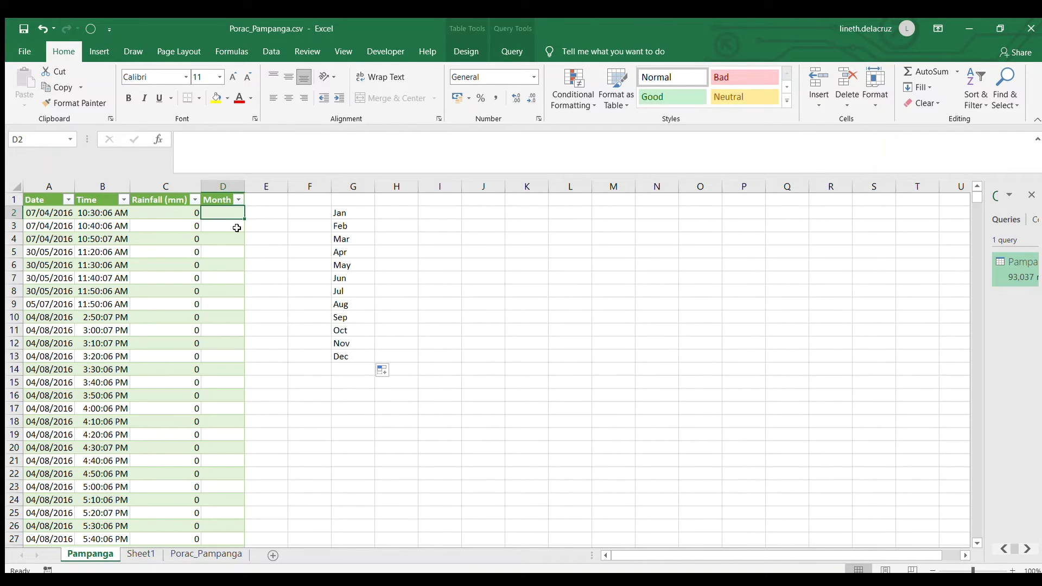
{"action": "type", "text": "=inde"}
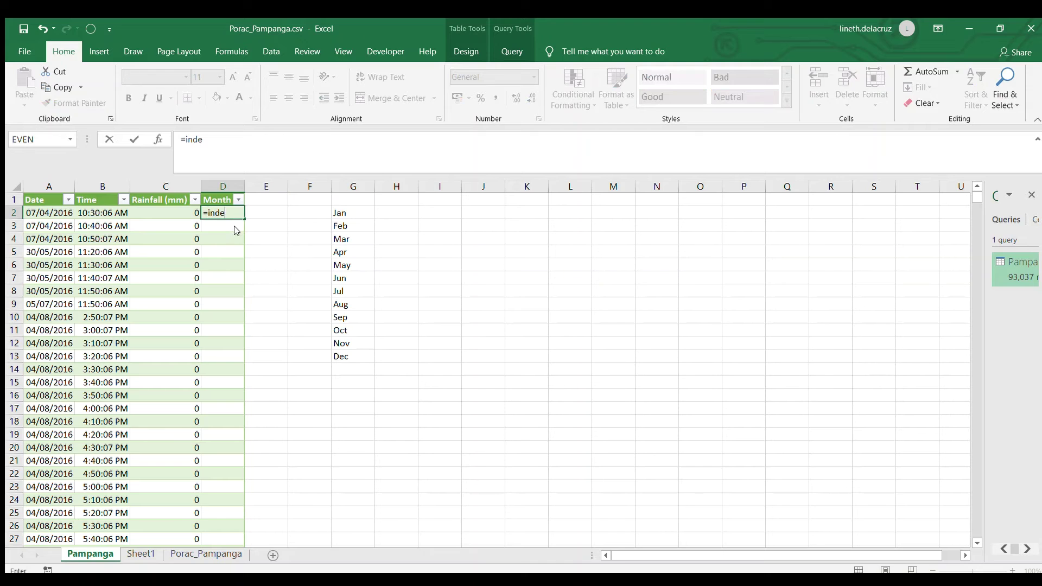
{"action": "type", "text": "x("}
{"action": "key", "text": "Right"}
{"action": "key", "text": "Right"}
{"action": "key", "text": "Right"}
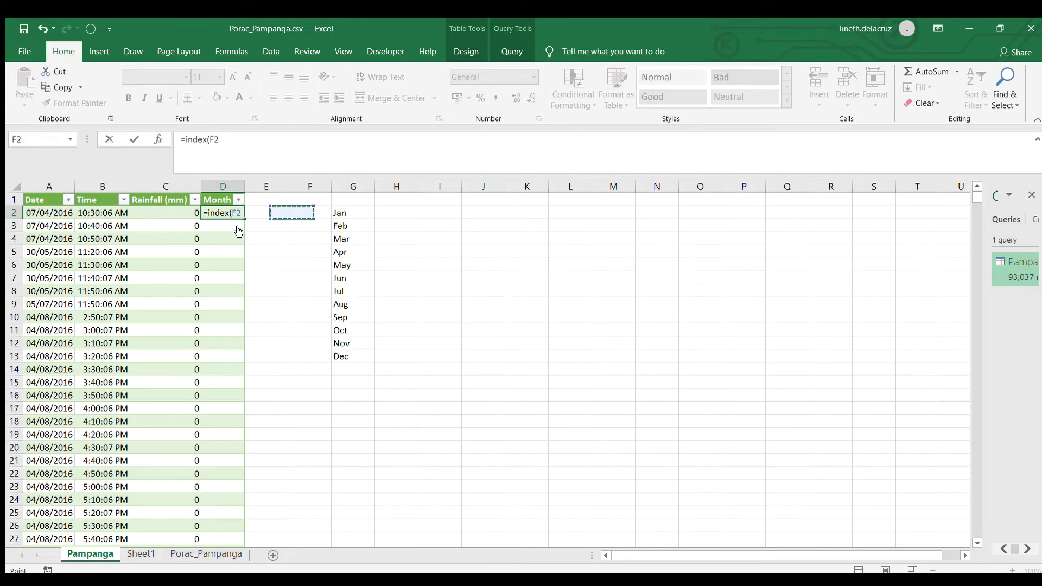
{"action": "key", "text": "ctrl+shift+Down"}
{"action": "key", "text": "F4"}
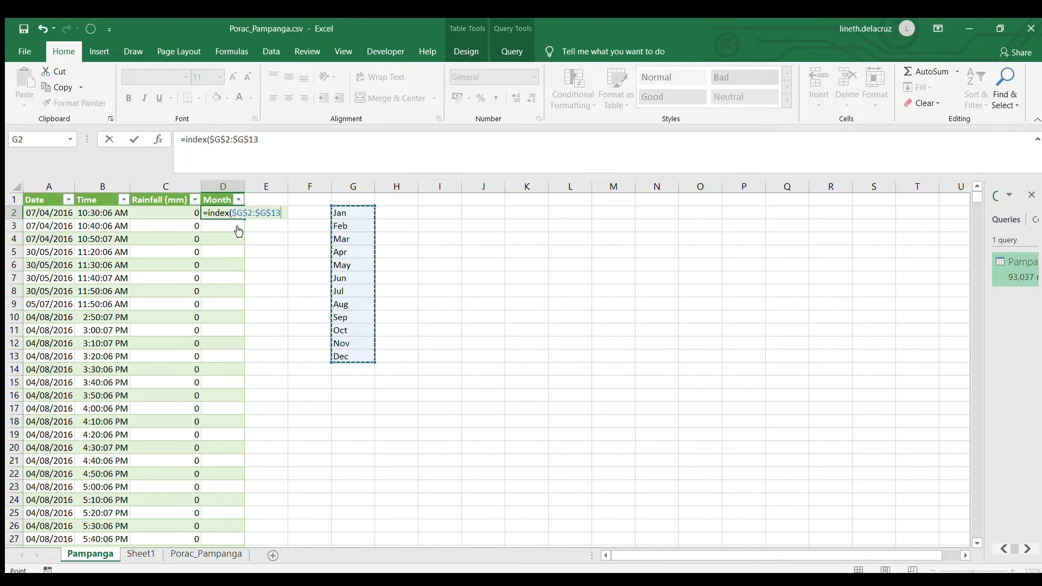
{"action": "type", "text": ",month("}
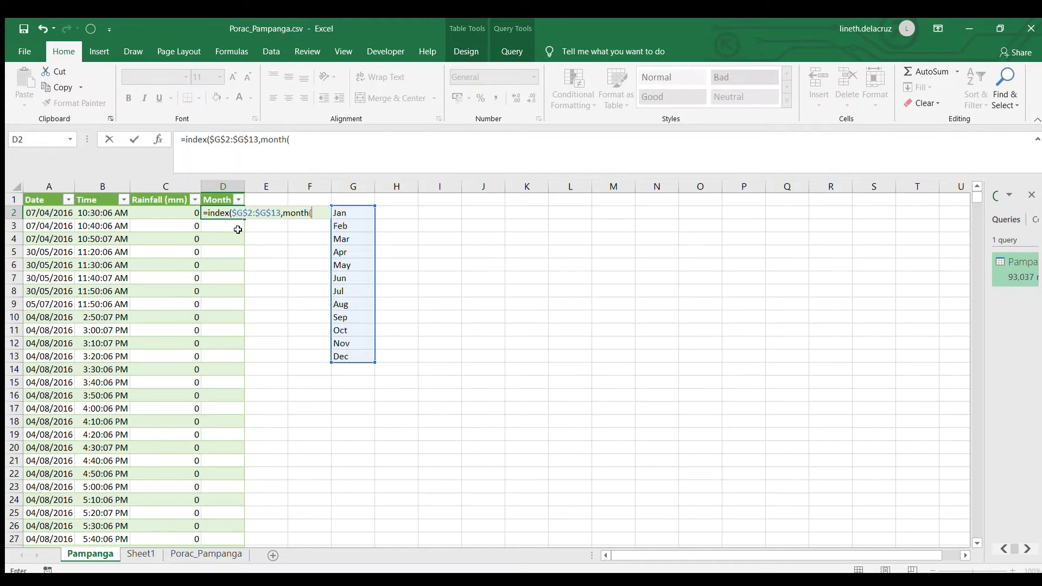
{"action": "key", "text": "Left"}
{"action": "key", "text": "Left"}
{"action": "key", "text": "Left"}
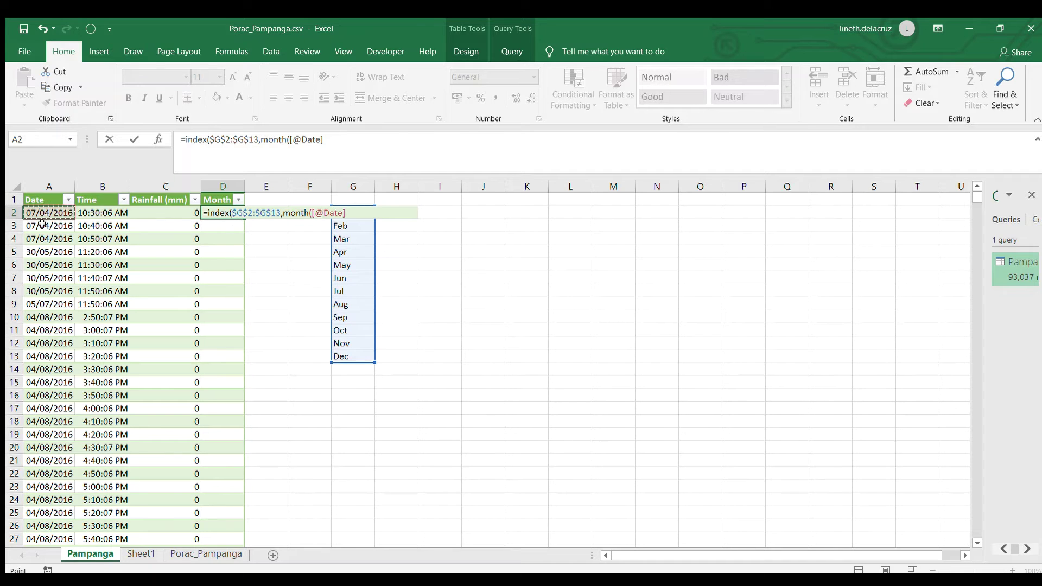
{"action": "type", "text": ")"}
{"action": "key", "text": "Return"}
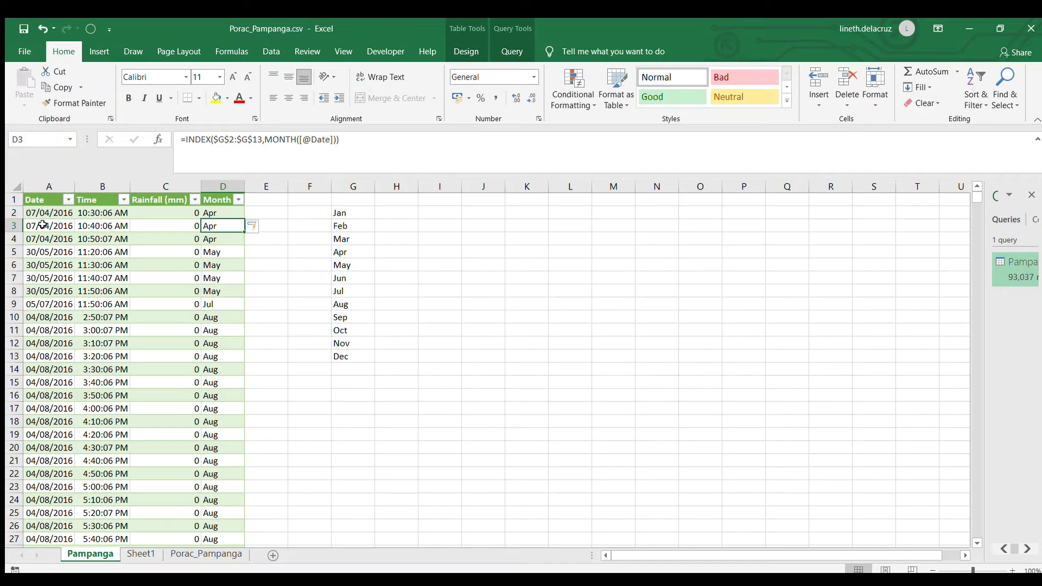
{"action": "key", "text": "Up"}
{"action": "key", "text": "Up"}
{"action": "key", "text": "Right"}
Step: Add a Location column to the table and fill every row with Pampanga
{"action": "type", "text": "Loca"}
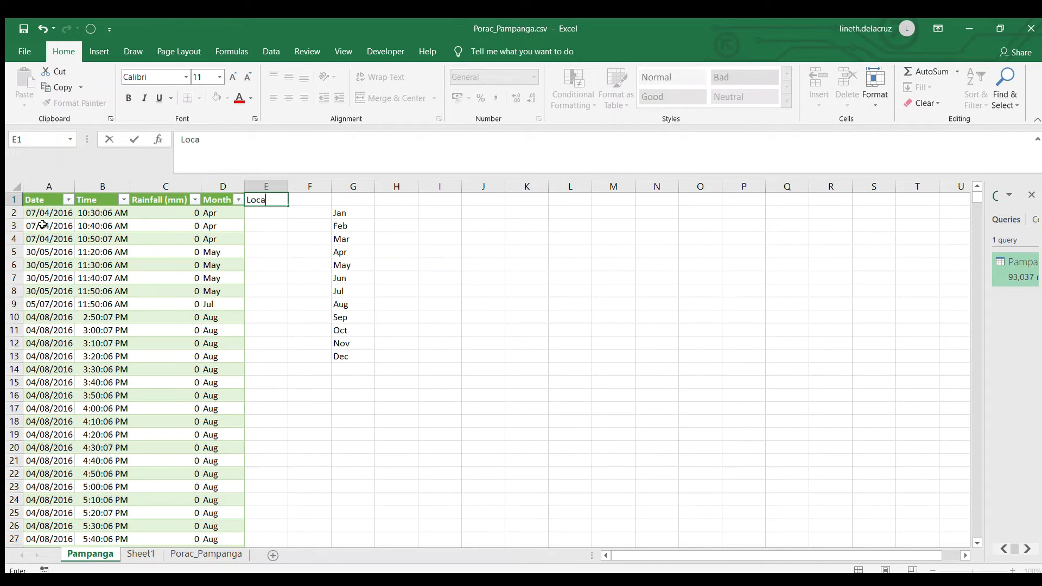
{"action": "type", "text": "tion"}
{"action": "key", "text": "Return"}
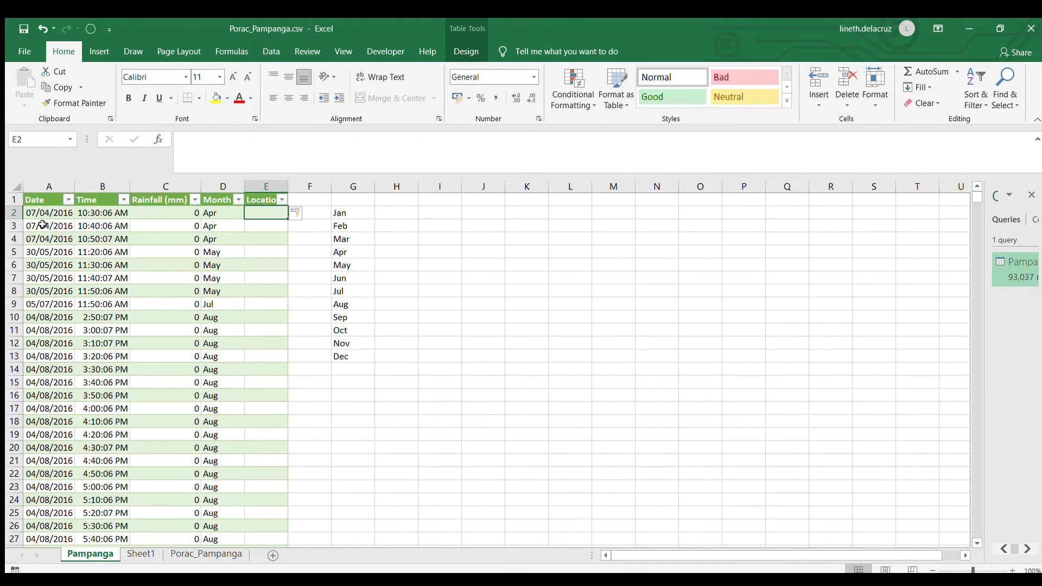
{"action": "type", "text": "Pampanga"}
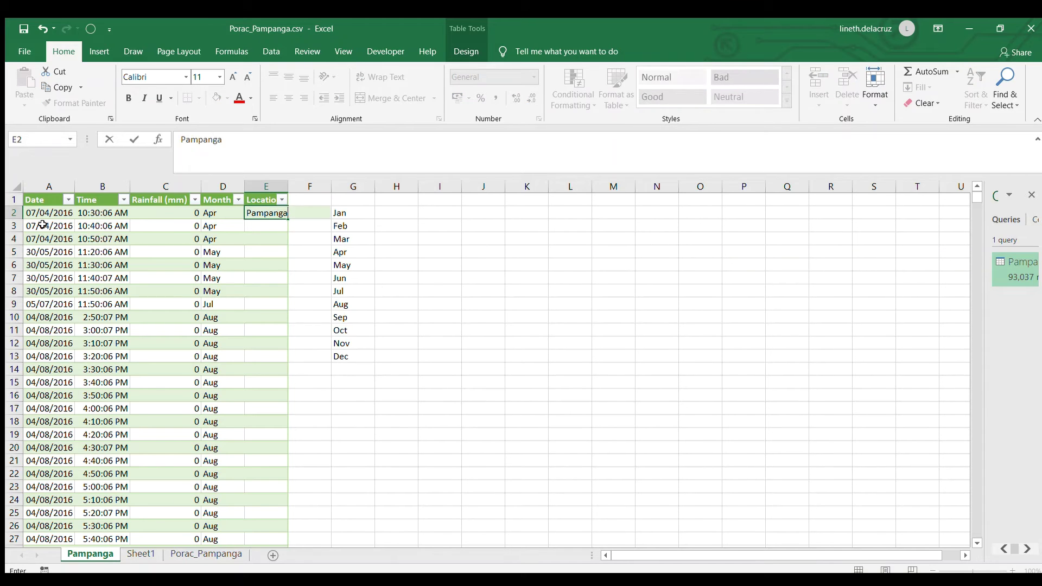
{"action": "key", "text": "Return"}
{"action": "key", "text": "Up"}
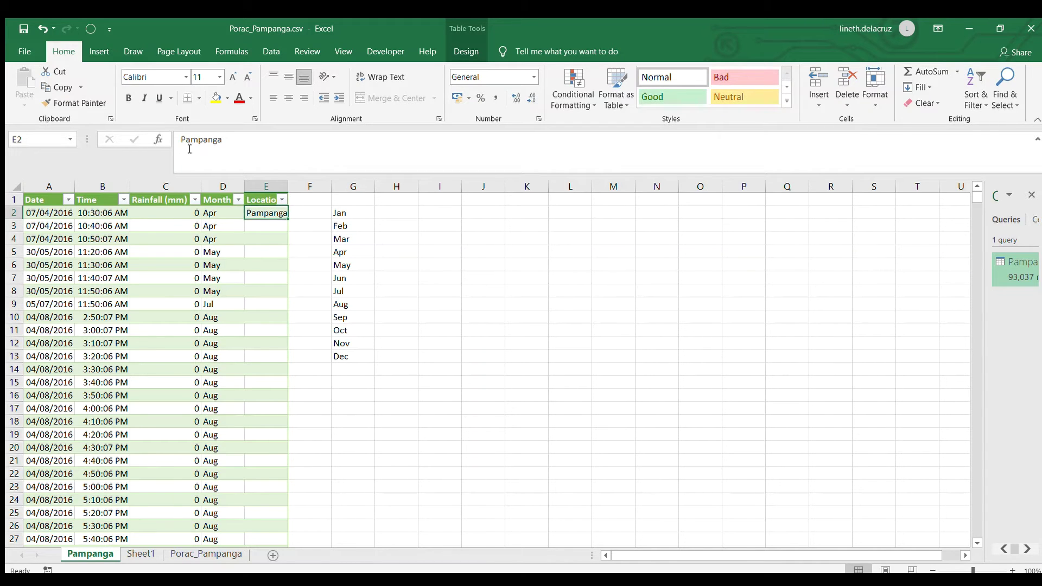
{"action": "double_click", "coordinate": [287, 220]}
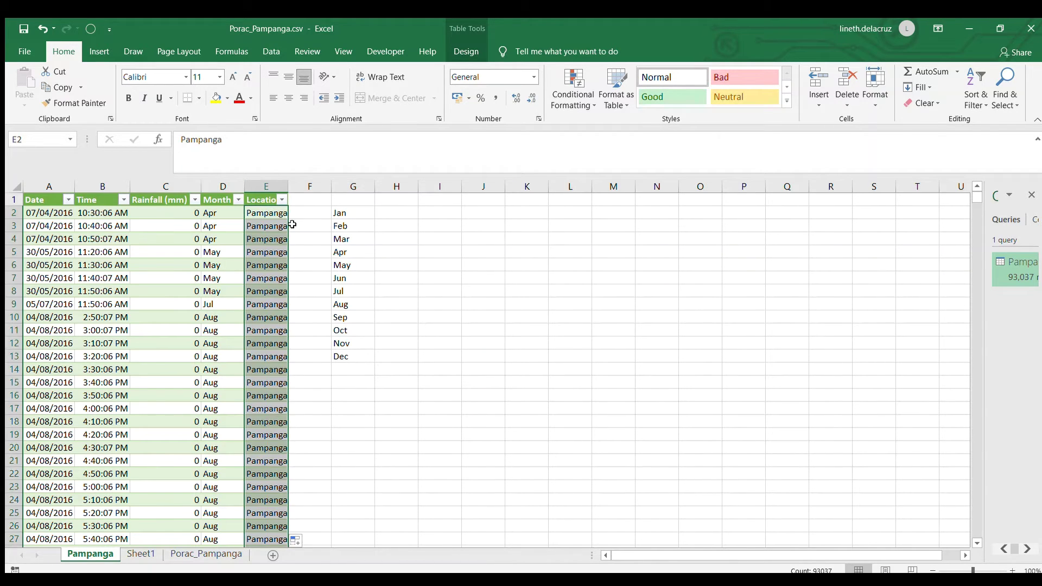
Step: Copy the Jan–Dec month list into Sheet1 starting at D6, then return to Pampanga
{"action": "left_click", "coordinate": [353, 217]}
{"action": "left_click", "coordinate": [364, 360], "text": "shift"}
{"action": "key", "text": "ctrl+c"}
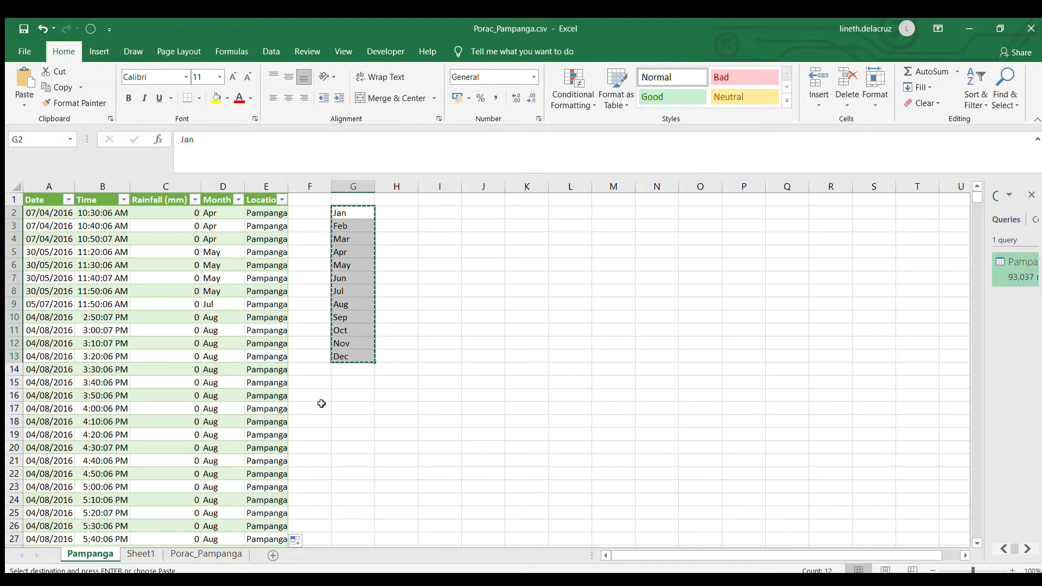
{"action": "left_click", "coordinate": [142, 555]}
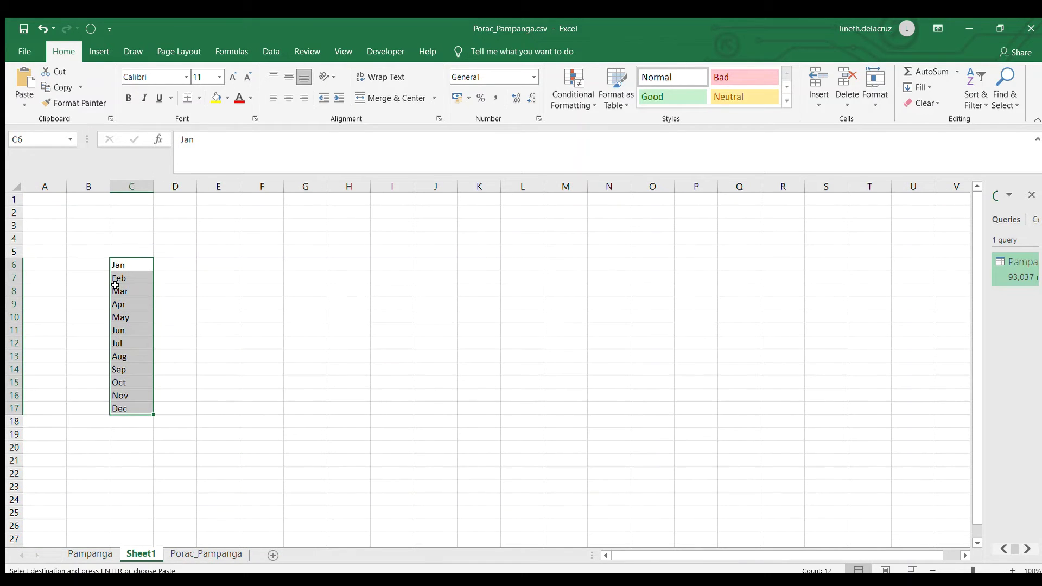
{"action": "left_click", "coordinate": [174, 265]}
{"action": "key", "text": "Return"}
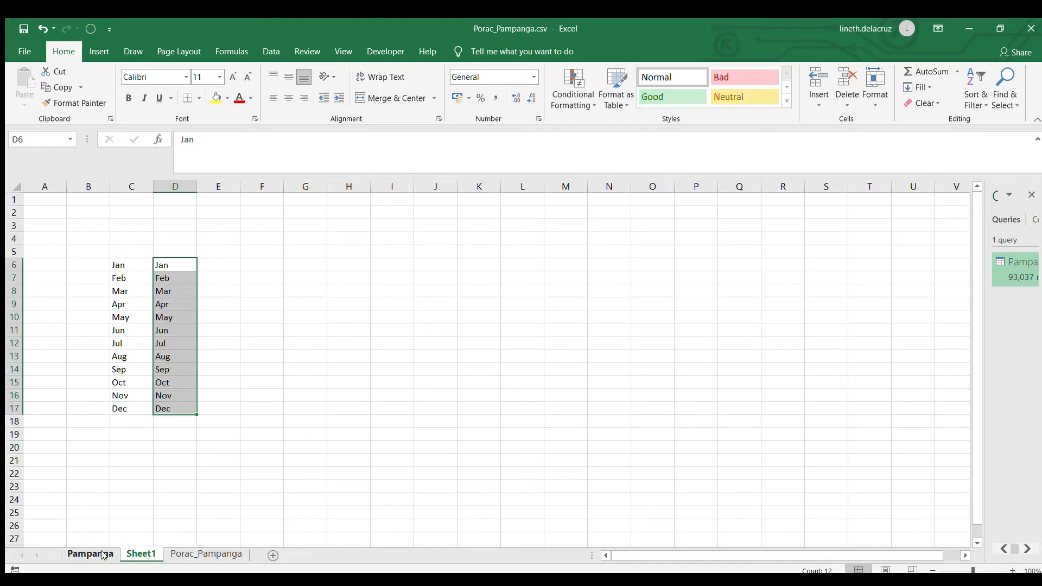
{"action": "left_click", "coordinate": [90, 555]}
{"action": "left_click", "coordinate": [302, 392]}
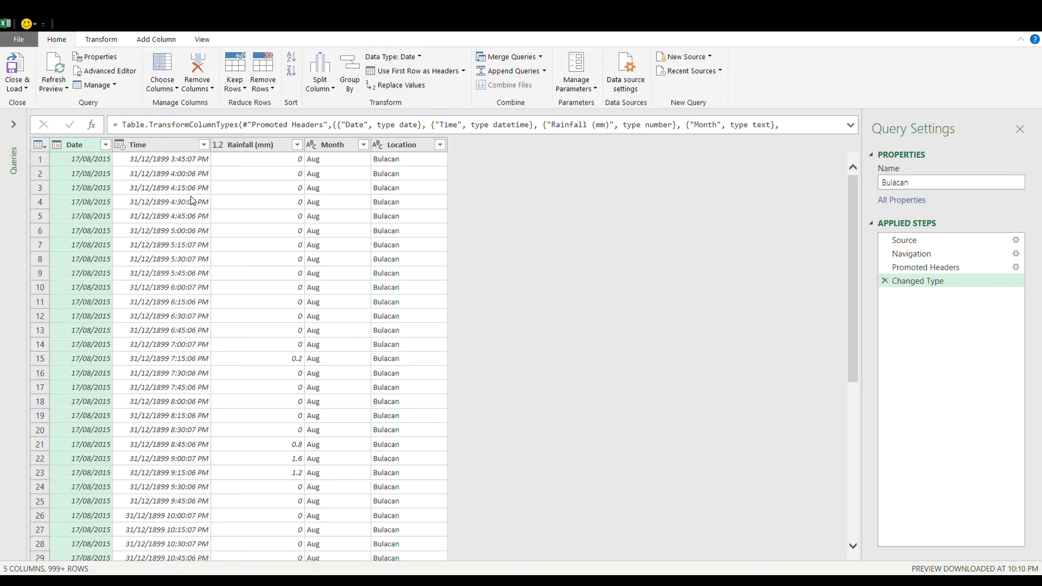
Step: Load the Bulacan query as a connection only via Close & Load To
{"action": "left_click", "coordinate": [16, 89]}
{"action": "left_click", "coordinate": [25, 119]}
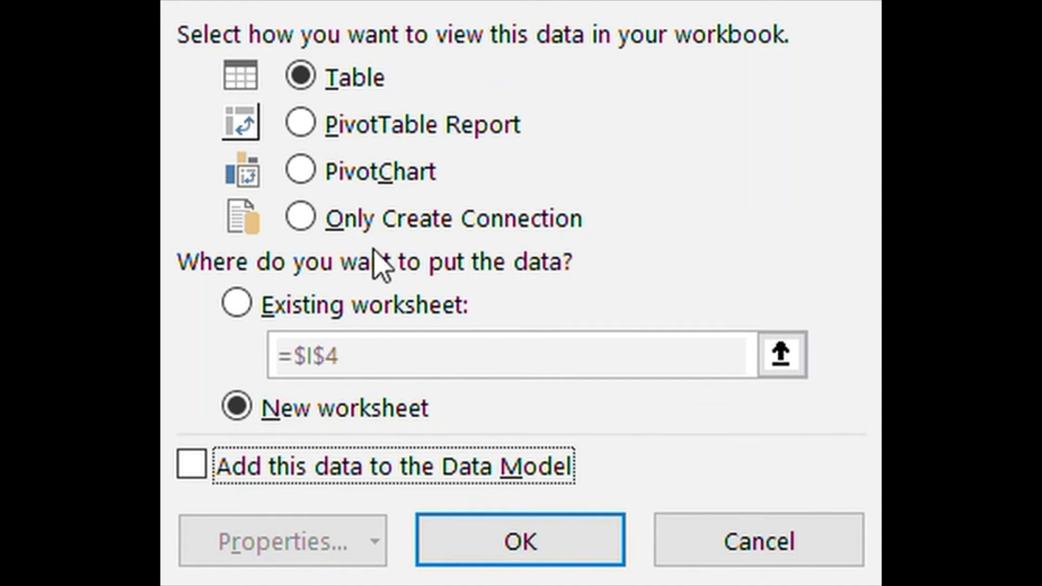
{"action": "left_click", "coordinate": [304, 216]}
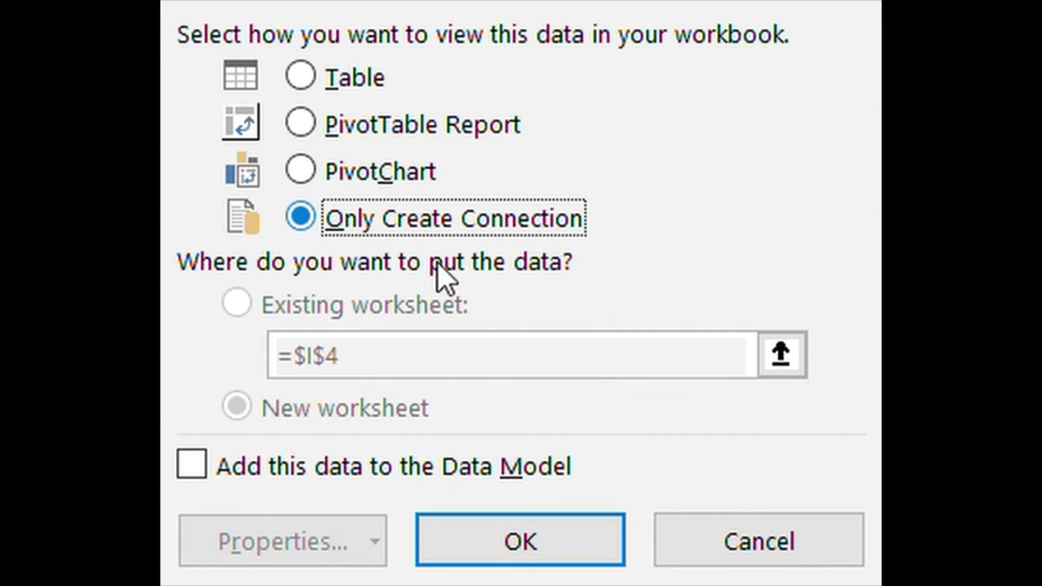
{"action": "left_click", "coordinate": [557, 557]}
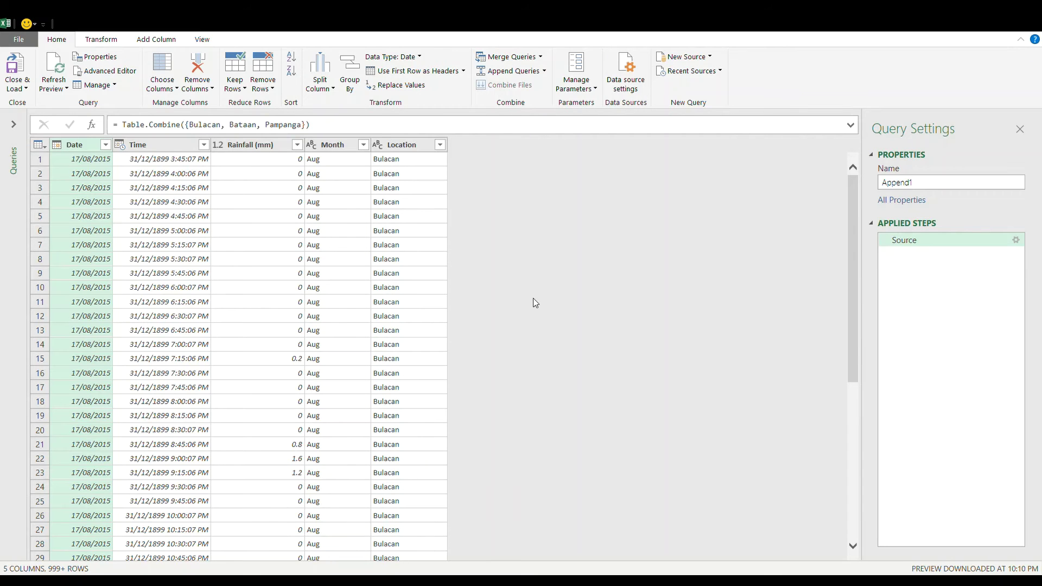
Step: Load the Append1 query as a PivotChart on a new worksheet
{"action": "left_click", "coordinate": [16, 93]}
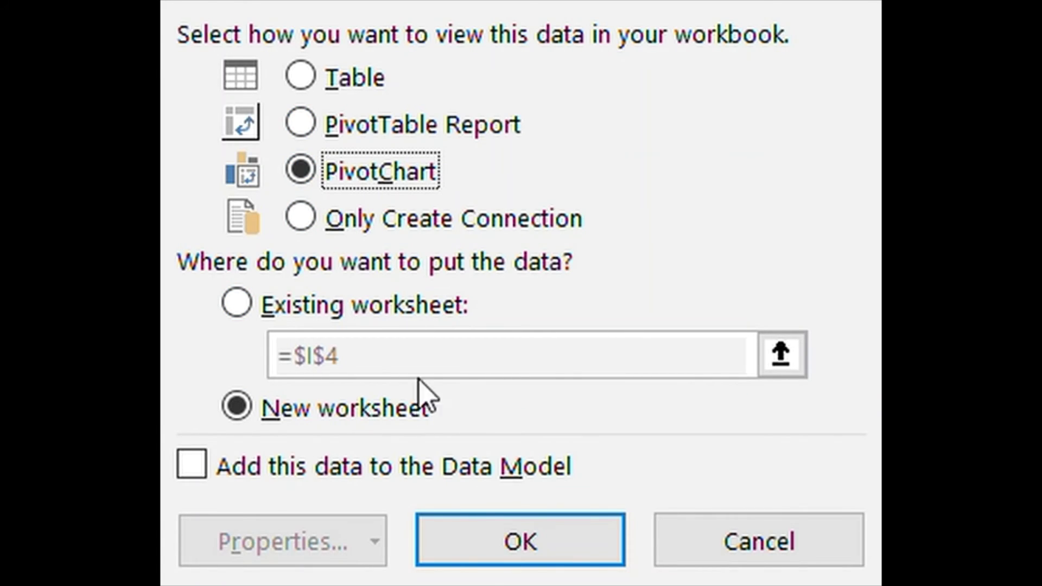
{"action": "left_click", "coordinate": [505, 542]}
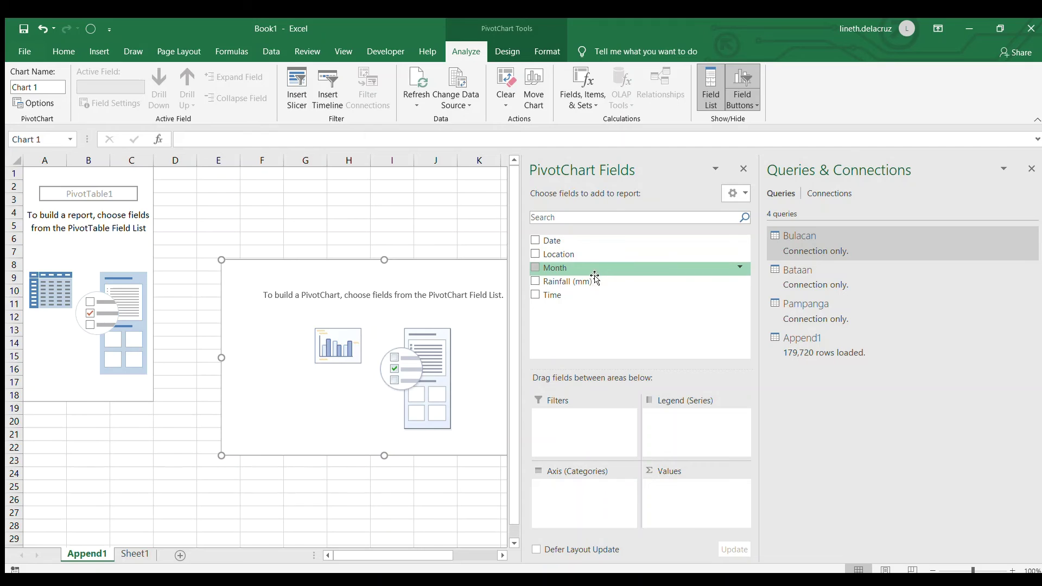
Step: Chart Sum of Rainfall (mm) by Month and move the chart beside the pivot table
{"action": "left_click_drag", "start_coordinate": [587, 282], "coordinate": [701, 489]}
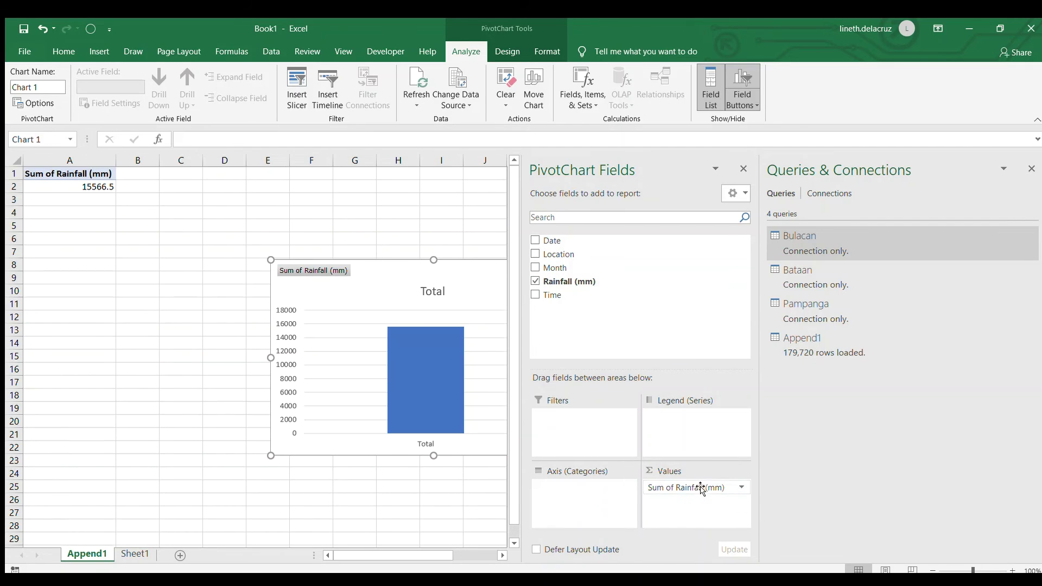
{"action": "left_click_drag", "start_coordinate": [567, 267], "coordinate": [588, 488]}
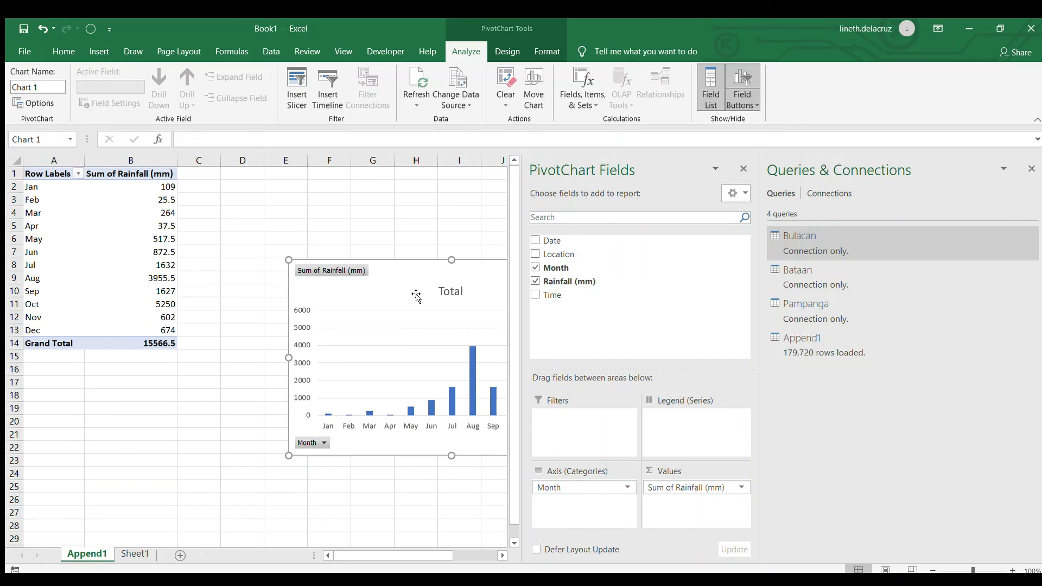
{"action": "left_click_drag", "start_coordinate": [418, 291], "coordinate": [344, 243]}
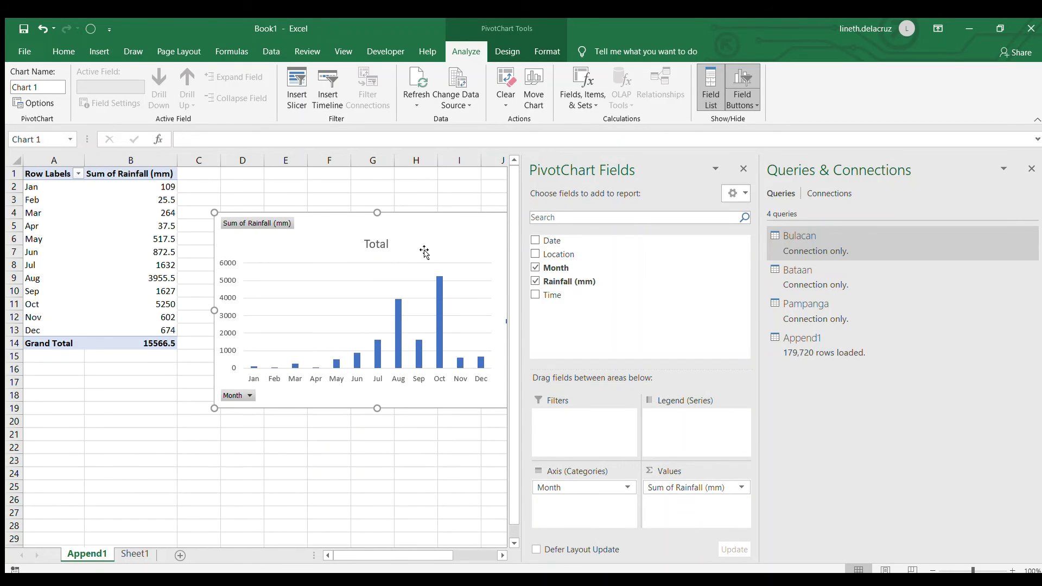
Step: Close the PivotChart field list and delete the chart's Total legend
{"action": "left_click", "coordinate": [388, 243]}
{"action": "left_click", "coordinate": [744, 169]}
{"action": "left_click", "coordinate": [517, 319]}
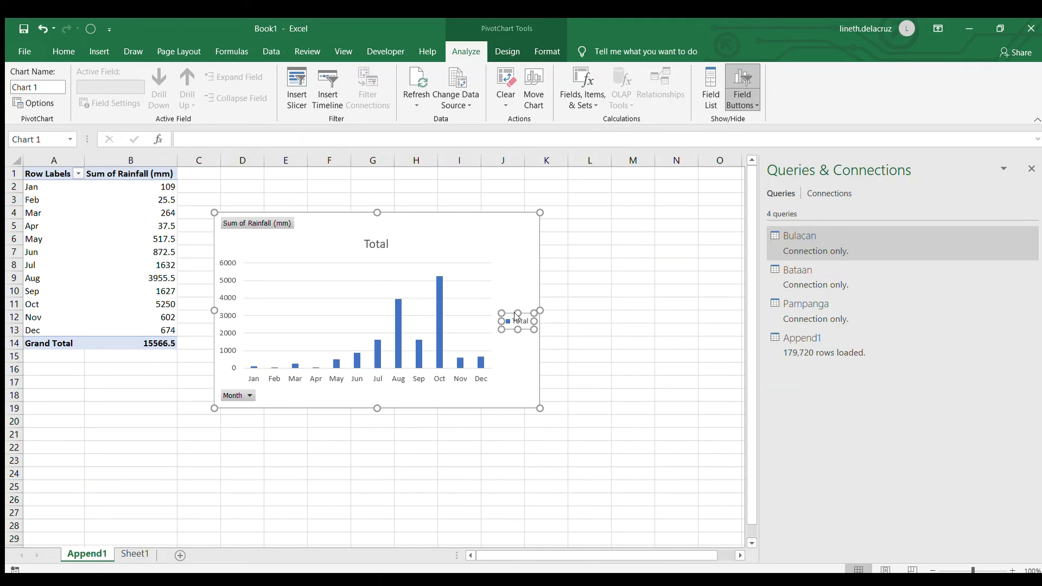
{"action": "key", "text": "Delete"}
Step: Retitle the chart "Rainfall Amount (in mm from 2015-2018)"
{"action": "left_click", "coordinate": [391, 245]}
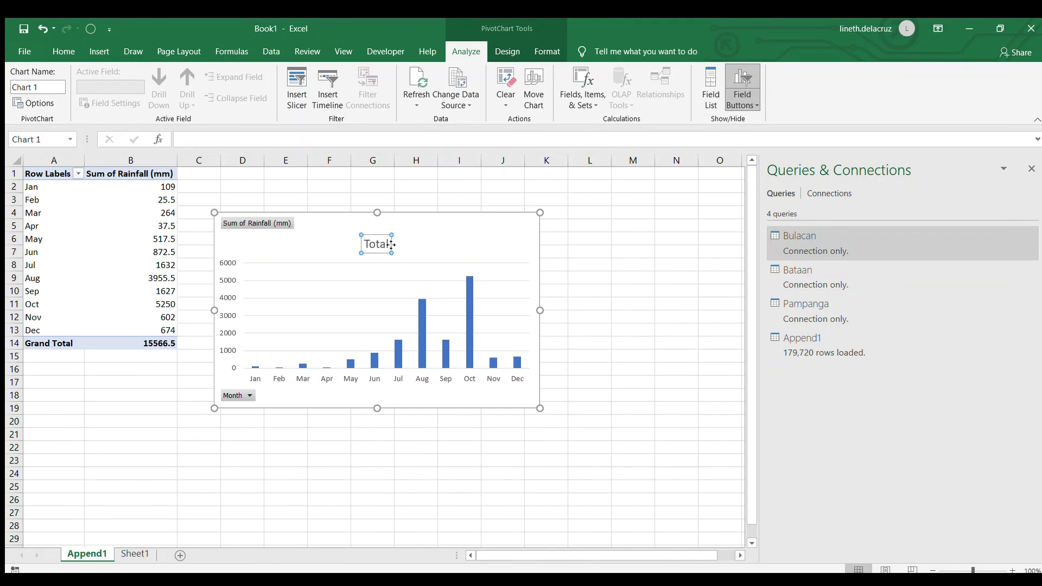
{"action": "type", "text": "Raind"}
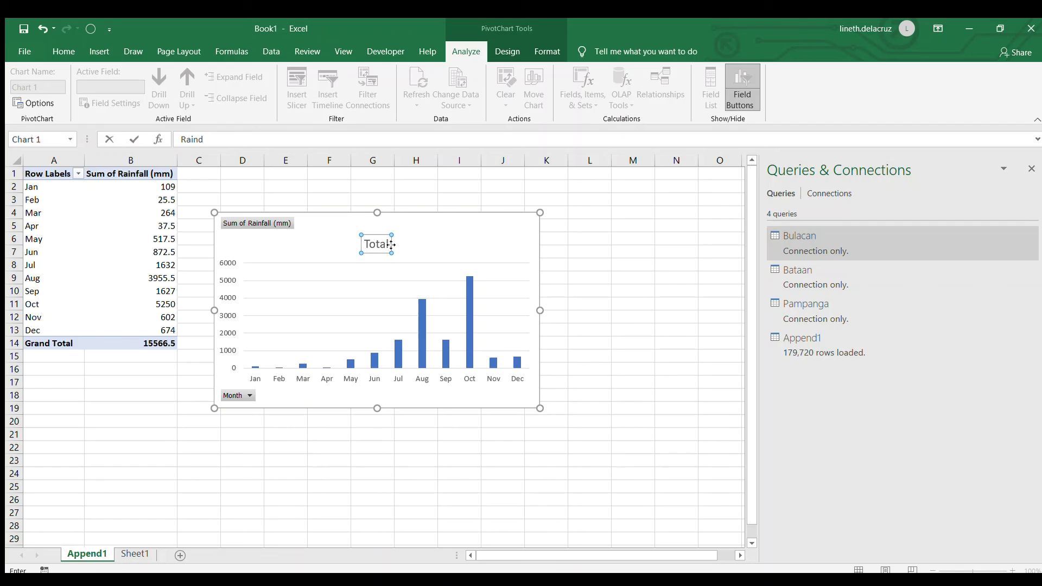
{"action": "key", "text": "BackSpace"}
{"action": "type", "text": "fall Amount (in mm from 2015"}
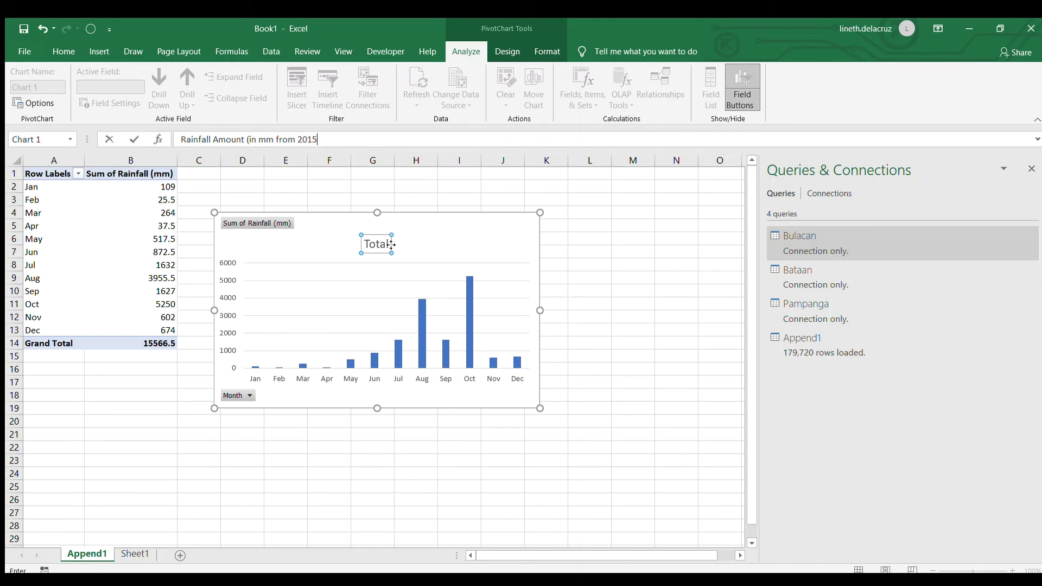
{"action": "type", "text": "-2018)"}
{"action": "key", "text": "Return"}
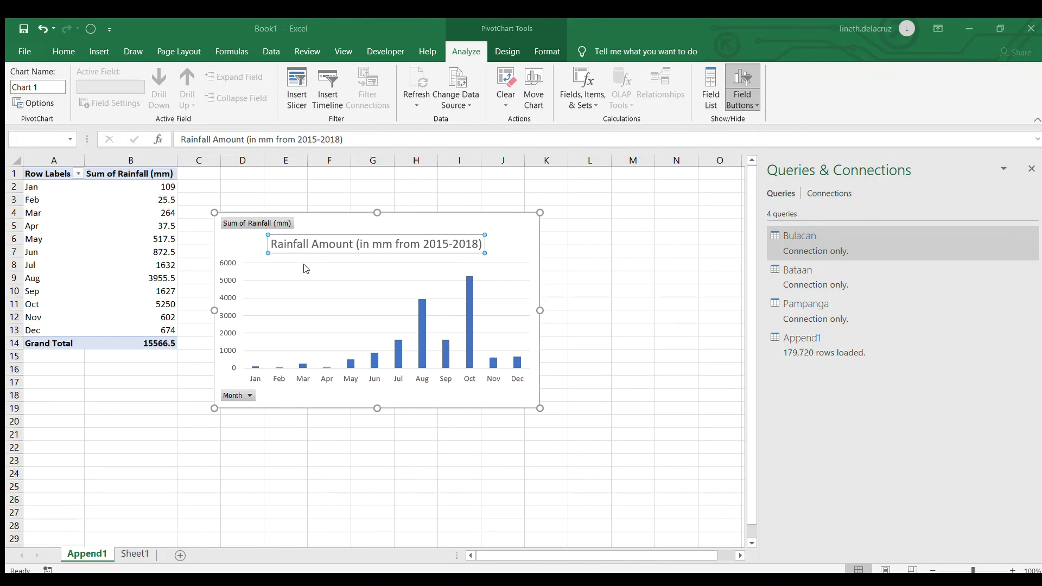
Step: Add a Location slicer to the right of the chart, shortened to fit its three locations
{"action": "left_click", "coordinate": [216, 353]}
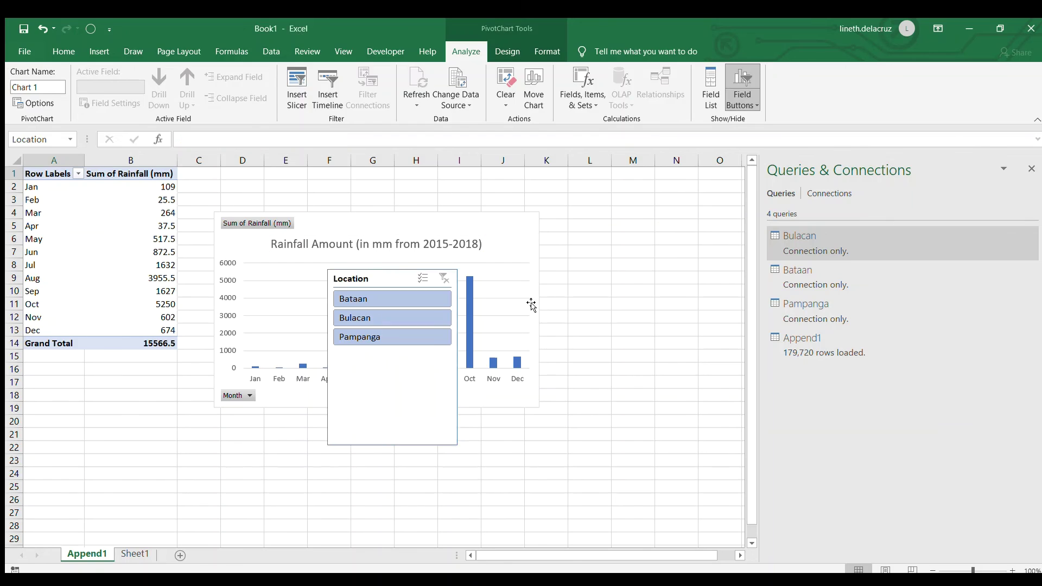
{"action": "left_click_drag", "start_coordinate": [391, 390], "coordinate": [642, 303]}
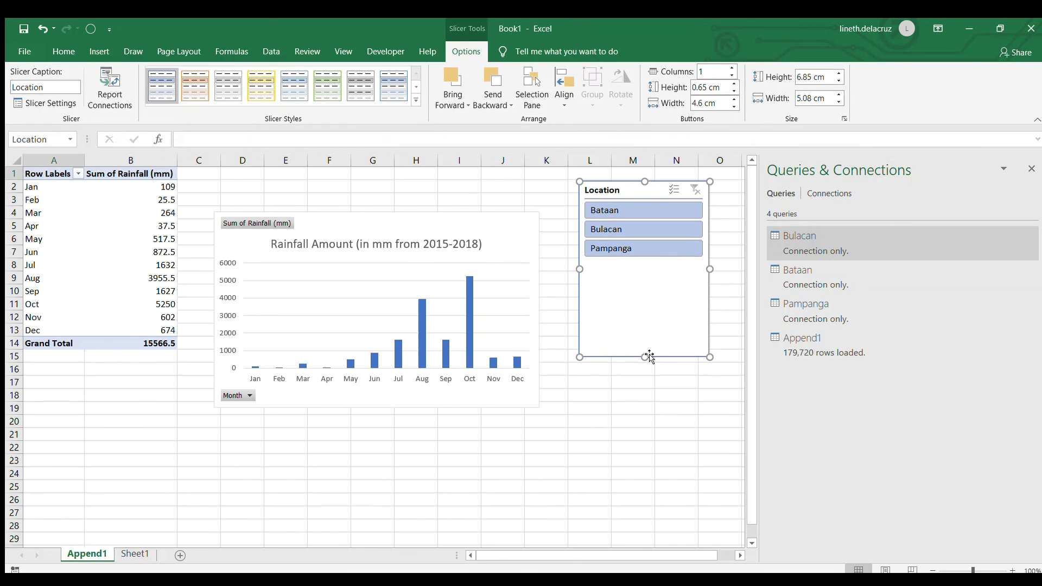
{"action": "left_click_drag", "start_coordinate": [643, 357], "coordinate": [644, 302]}
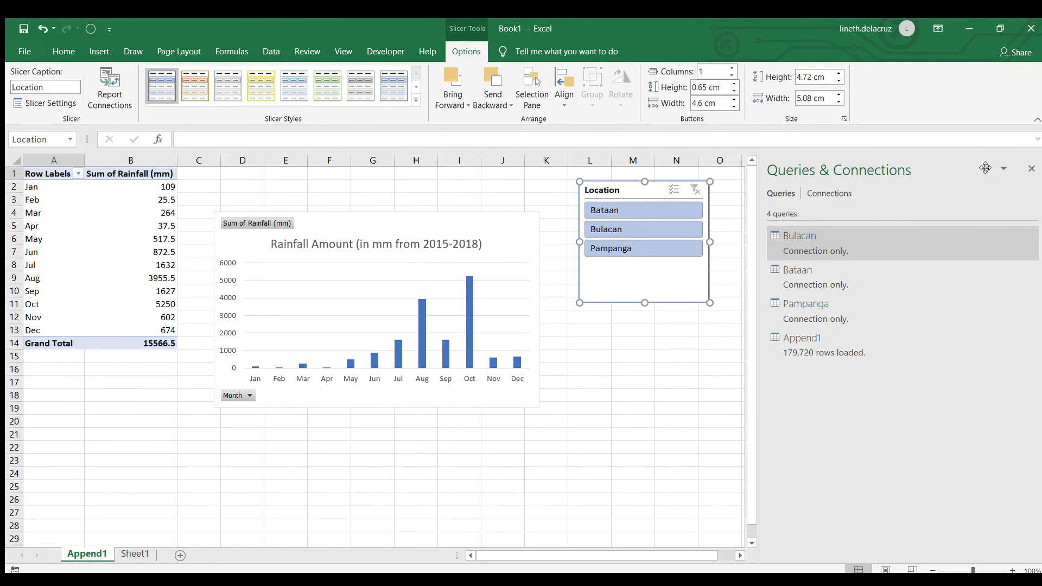
{"action": "left_click", "coordinate": [1026, 163]}
Step: Filter the chart through Bataan, Bulacan and Pampanga, ending on Pampanga alone
{"action": "left_click", "coordinate": [642, 209]}
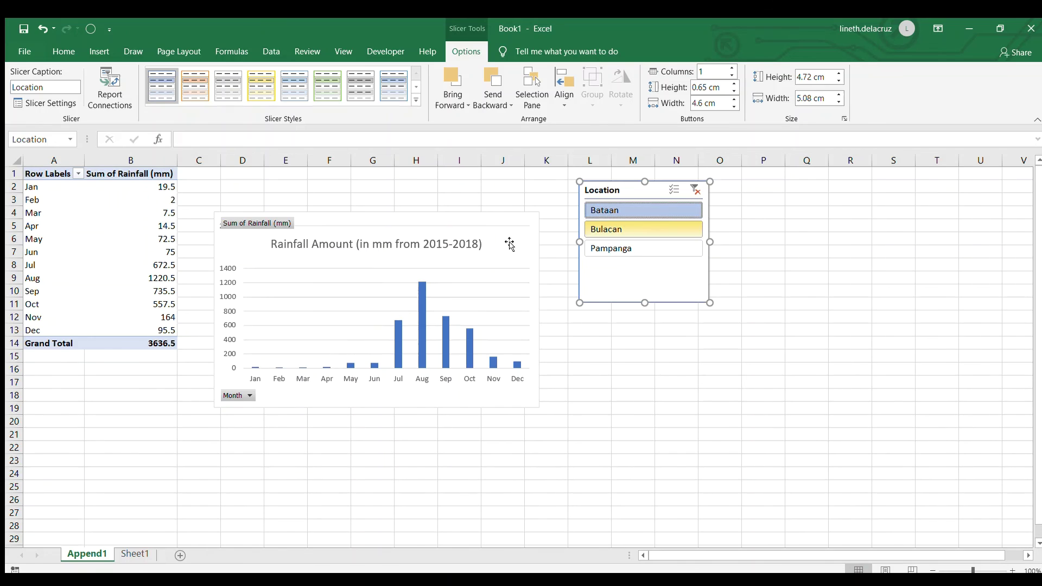
{"action": "left_click", "coordinate": [625, 229]}
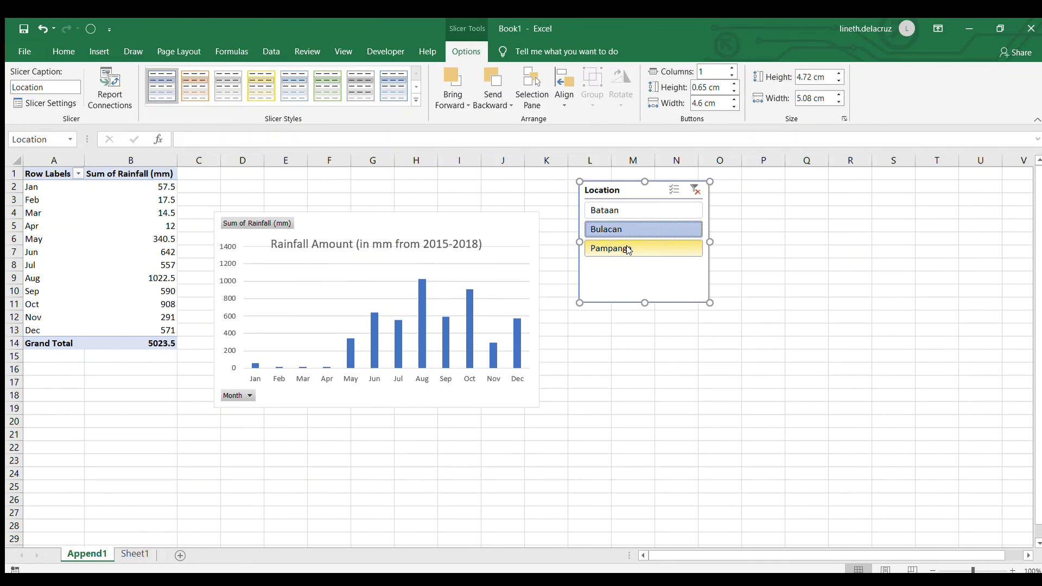
{"action": "left_click", "coordinate": [628, 248]}
{"action": "left_click", "coordinate": [628, 212]}
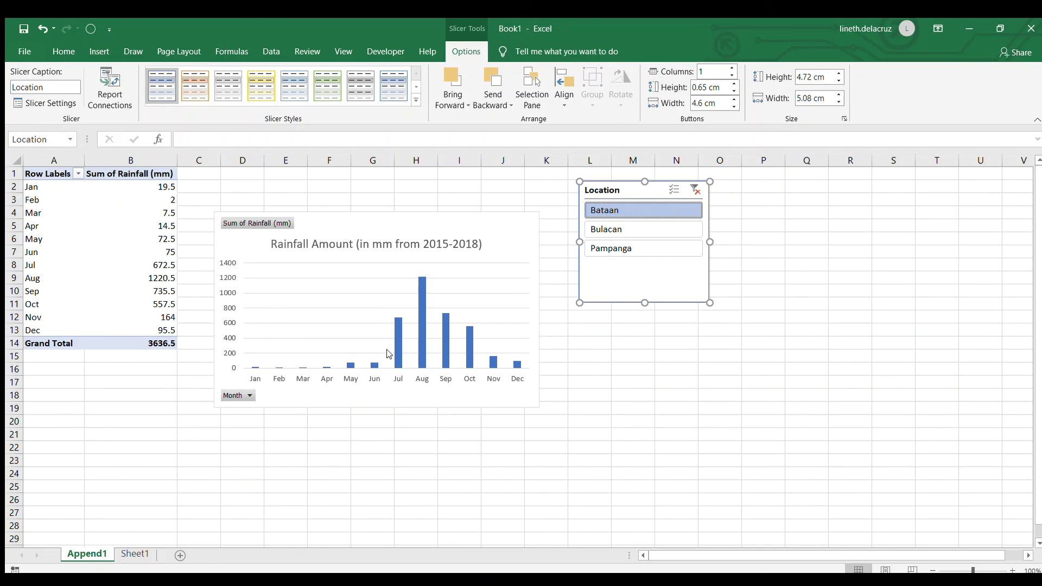
{"action": "left_click", "coordinate": [612, 231]}
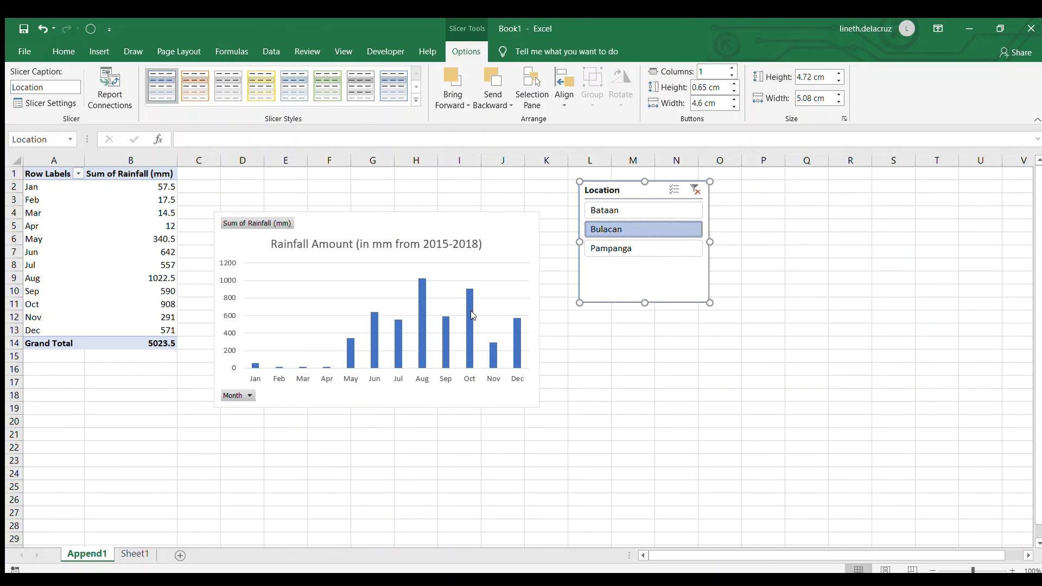
{"action": "left_click", "coordinate": [642, 252]}
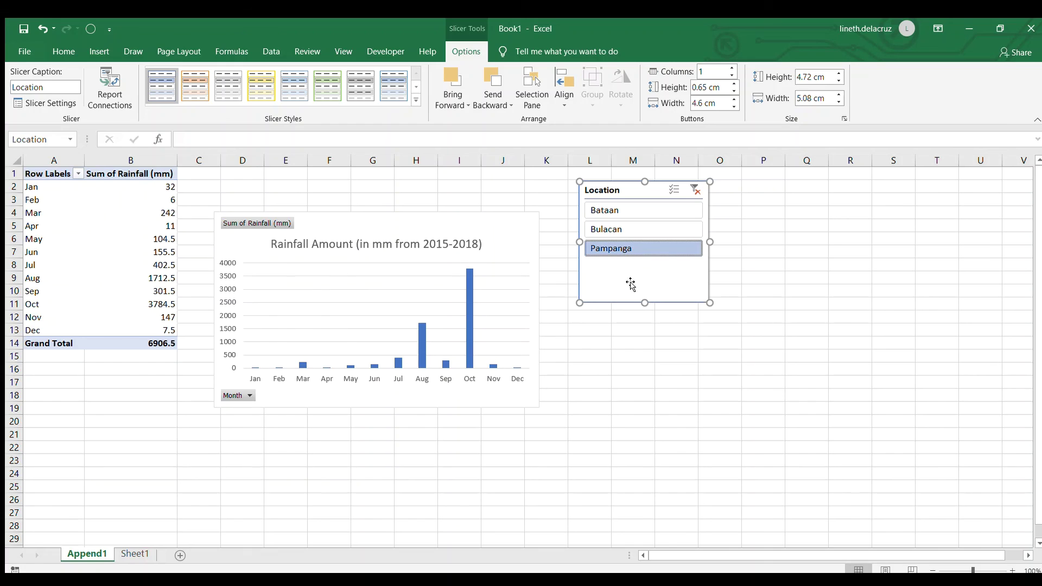